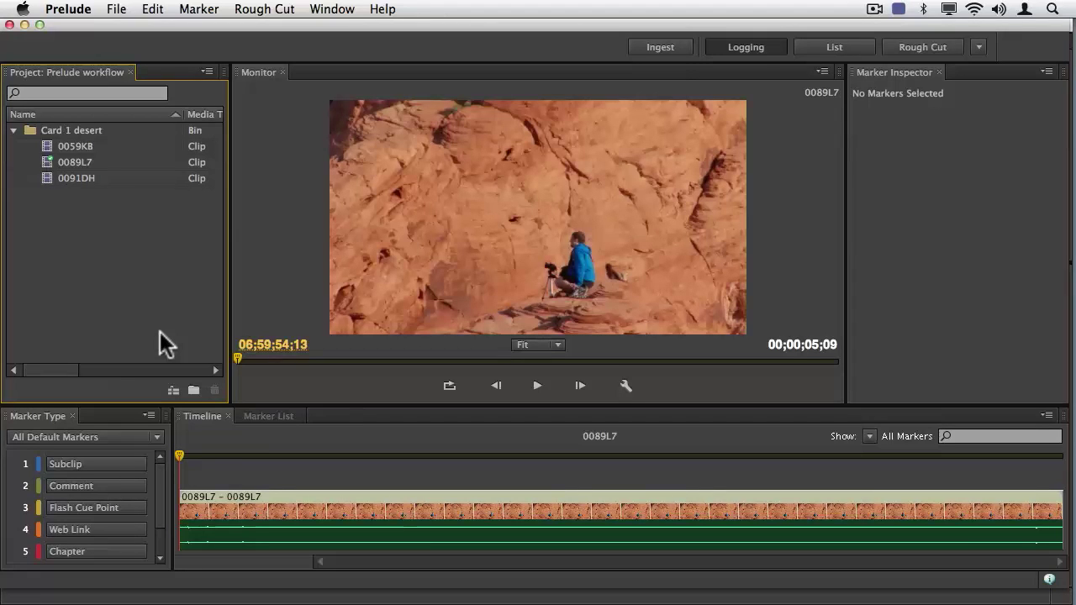
Mark a subclip named 'sky' on clip 0091DH, starting at 07;00;21;19.
click(255, 455)
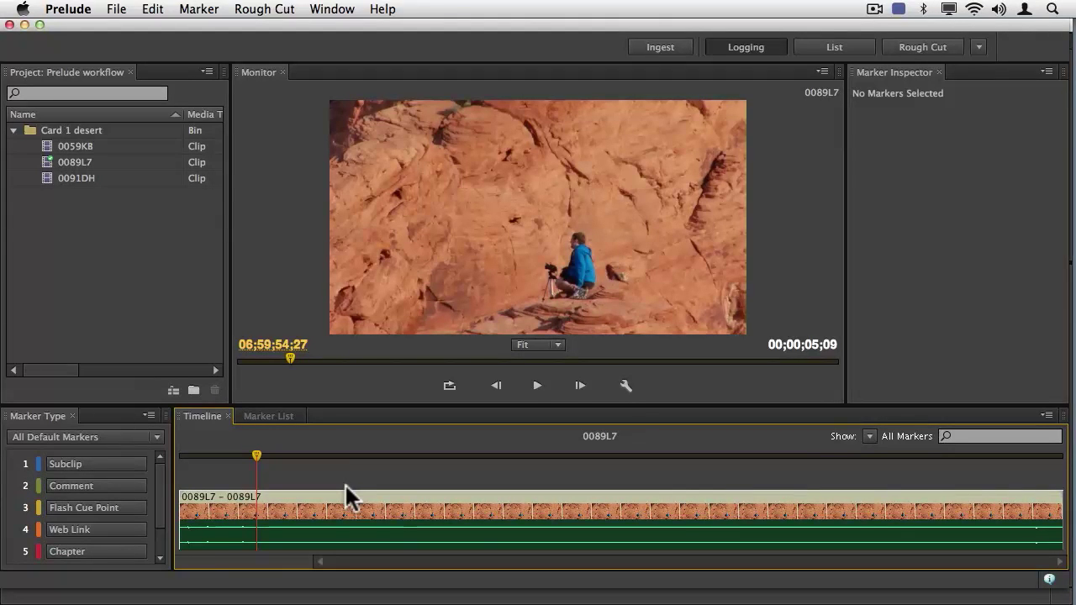
double_click(41, 178)
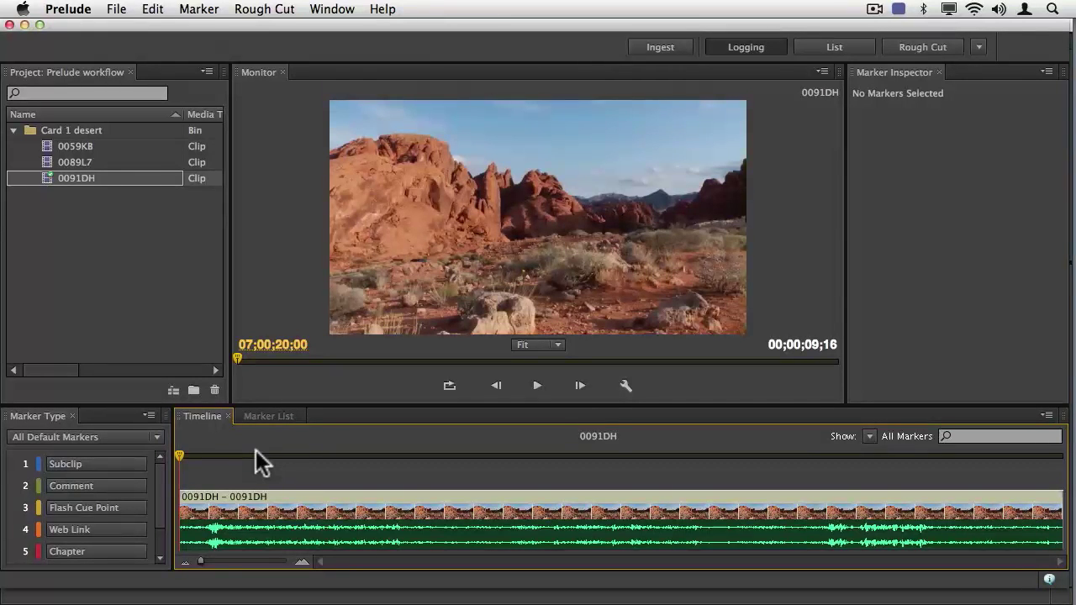
key(space)
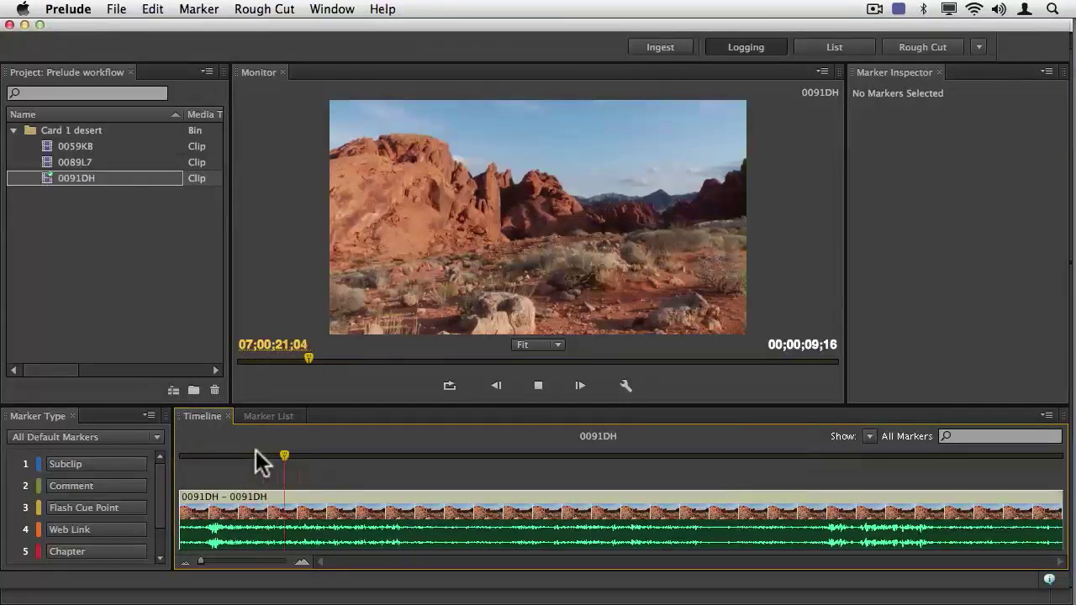
key(1)
text(sk)
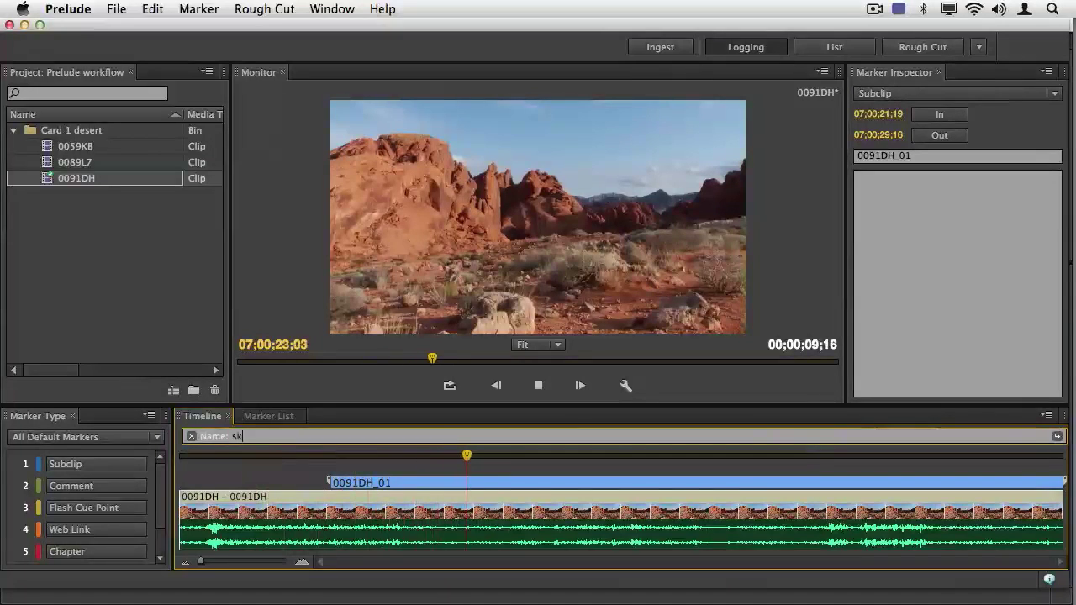
text(y)
key(Return)
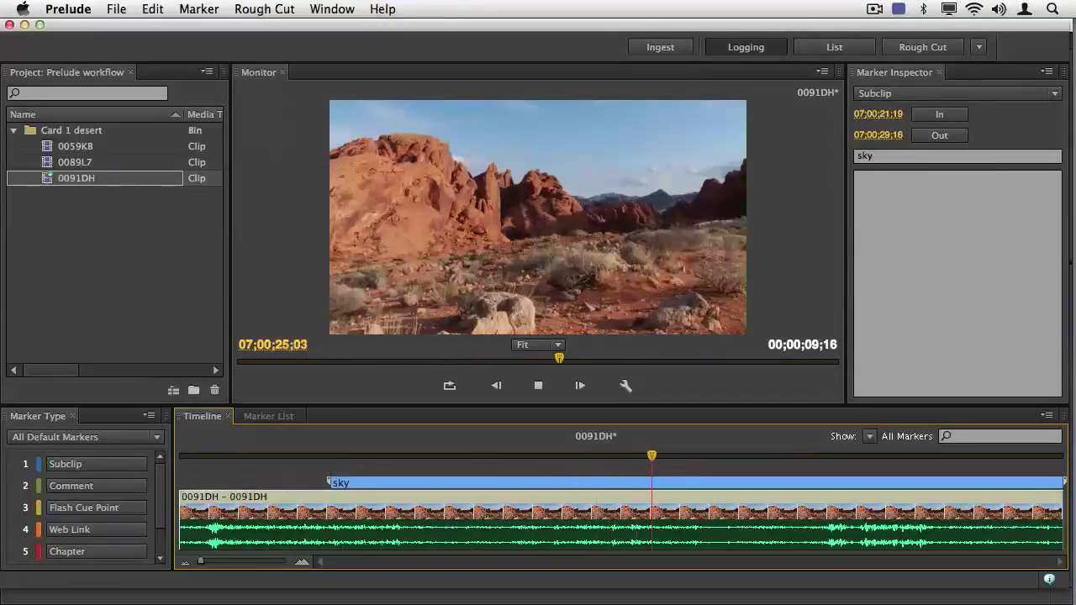
key(o)
key(space)
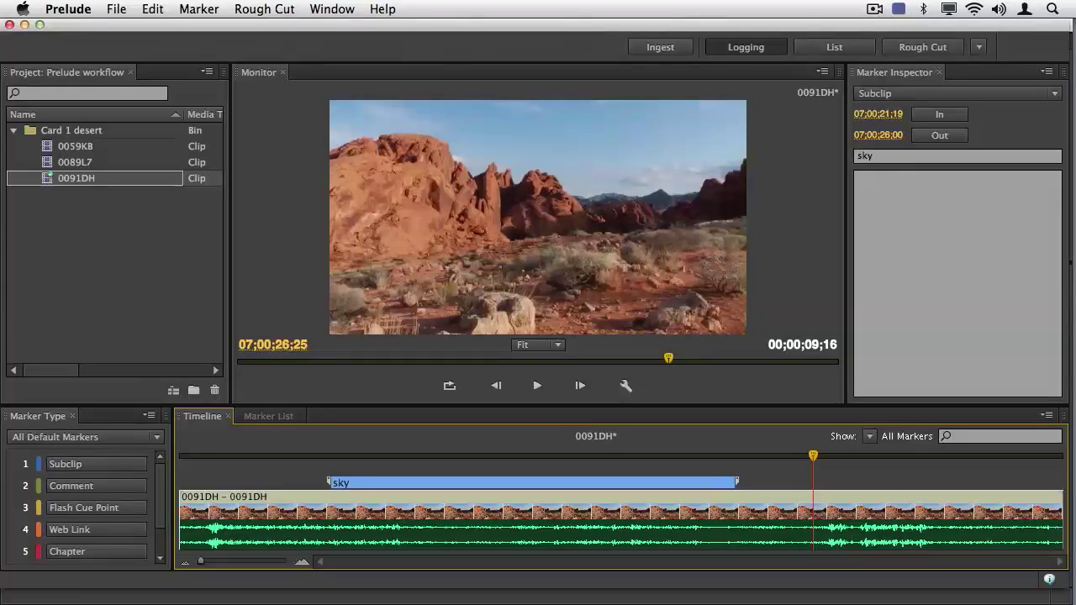
Save the project so the sky subclip is stored, then select clip 0089L7.
key(grave)
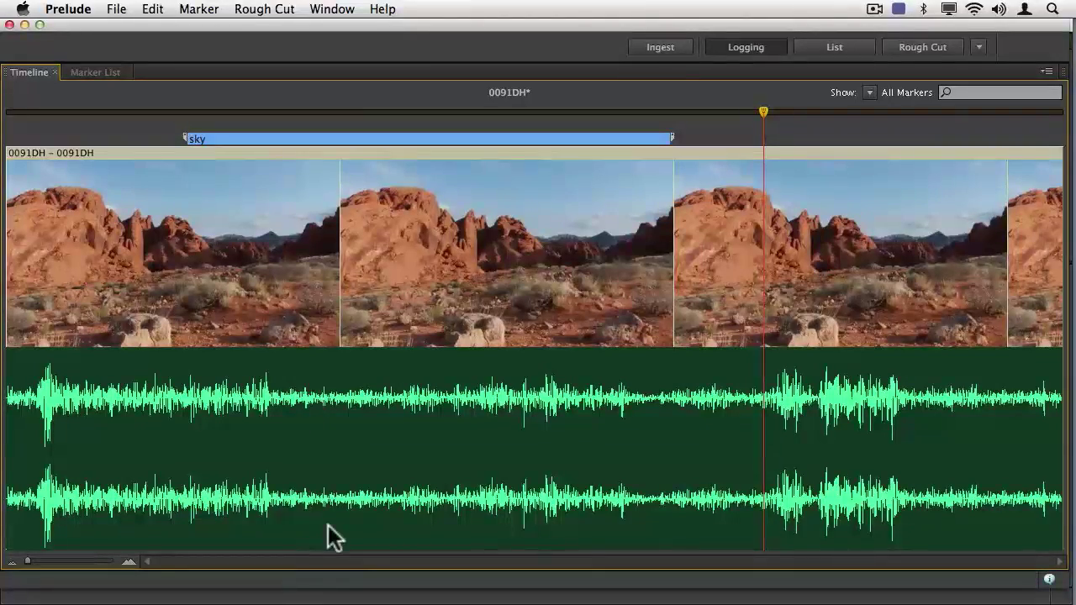
mouse_move(328, 525)
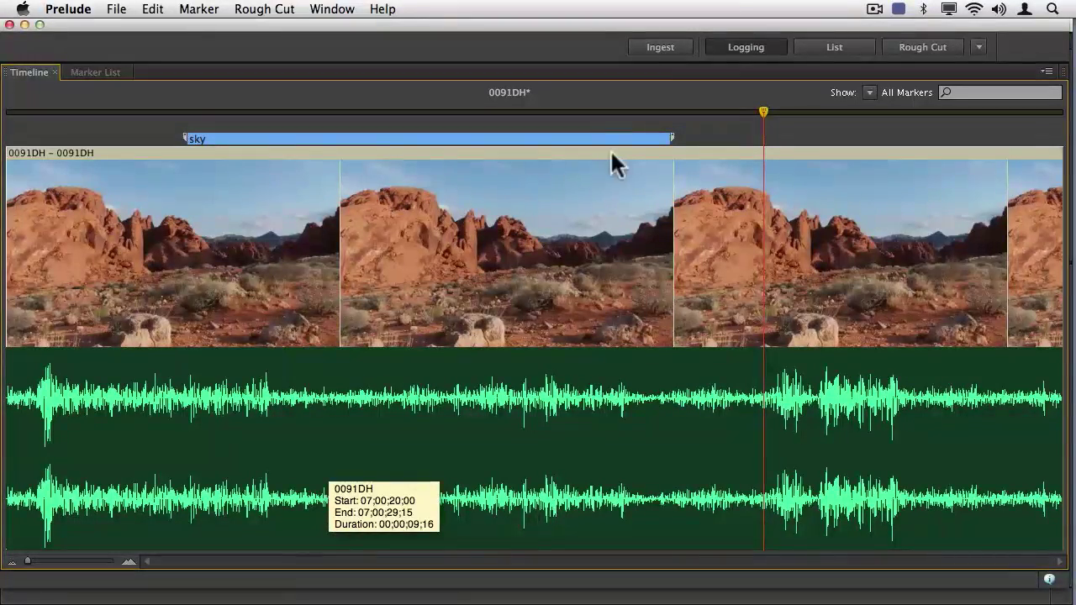
key(grave)
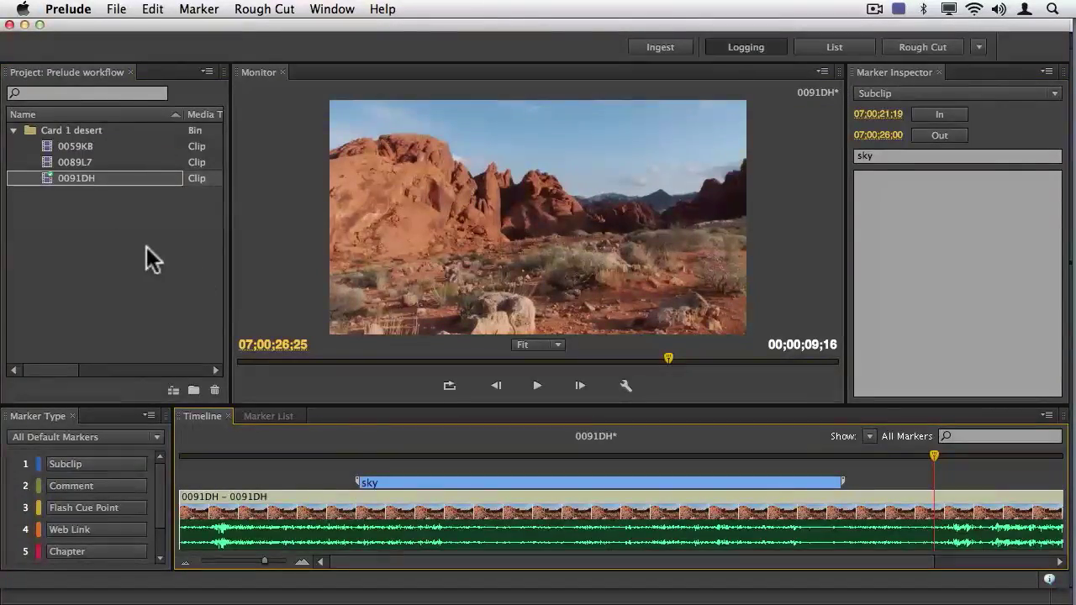
click(147, 247)
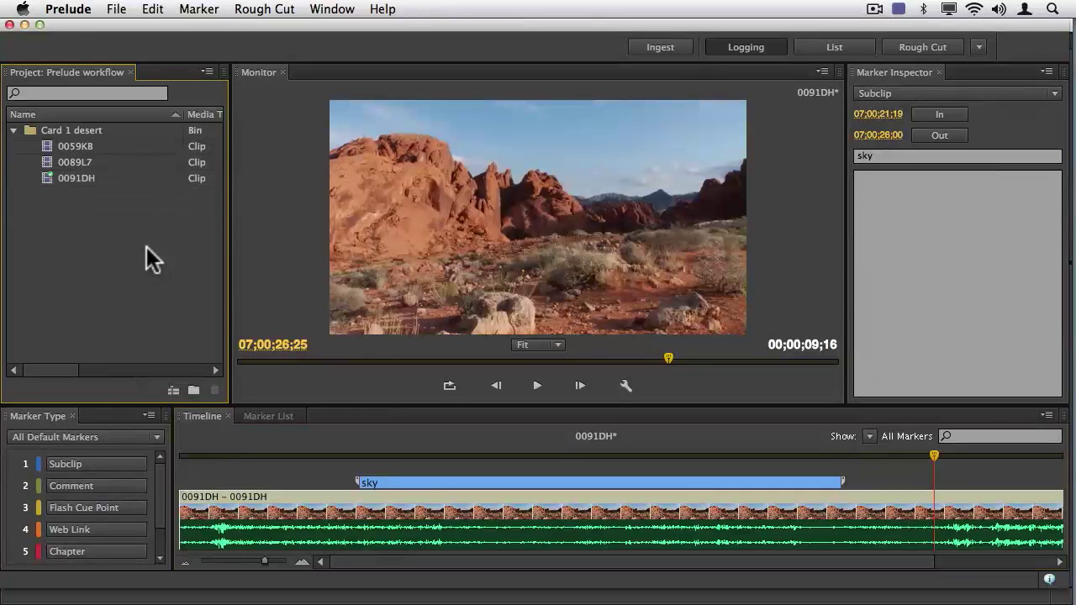
click(118, 9)
click(126, 119)
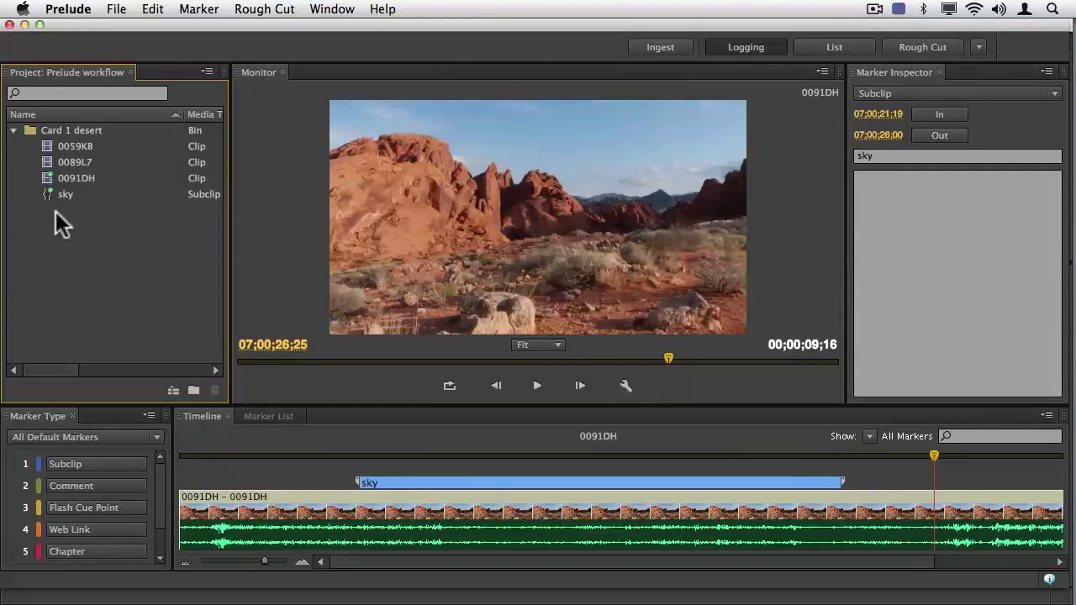
click(45, 161)
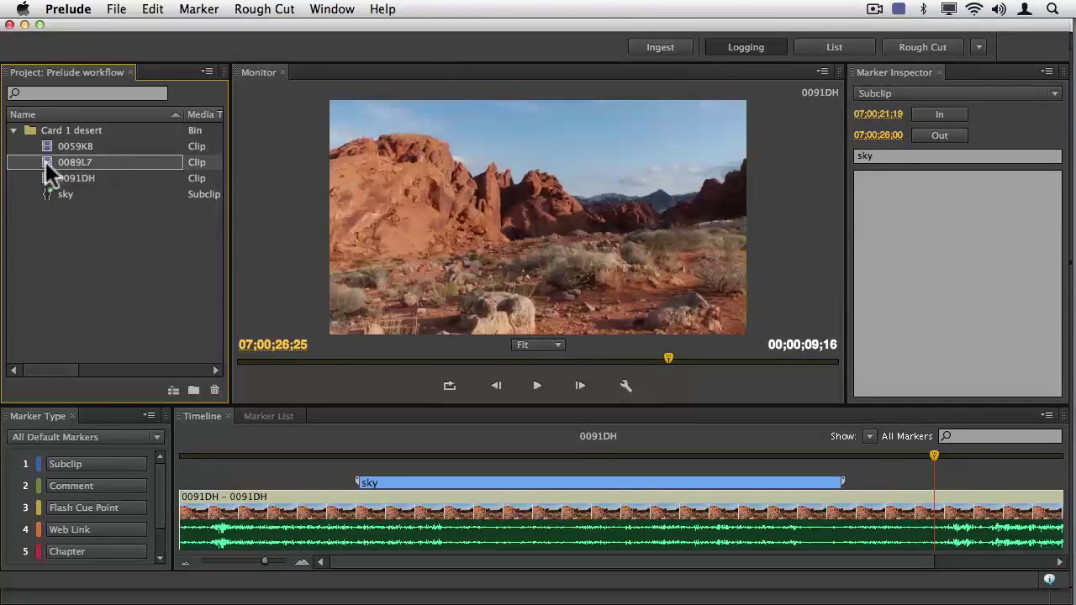
Mark a 'setup' subclip on 0089L7 from 06;59;55;21 to 06;59;57;18 and commit it to the project.
double_click(46, 161)
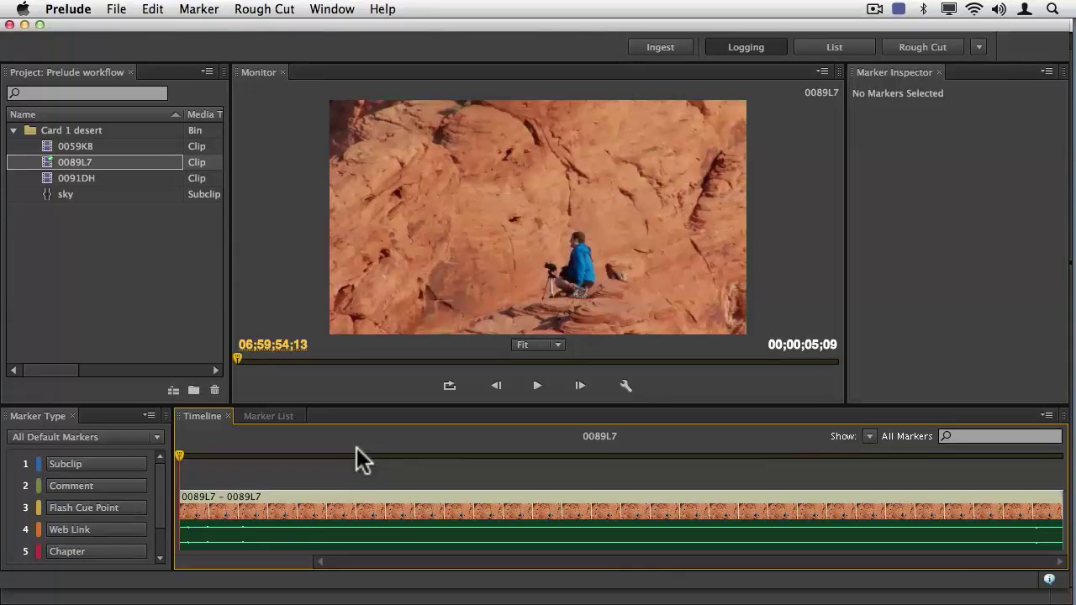
key(space)
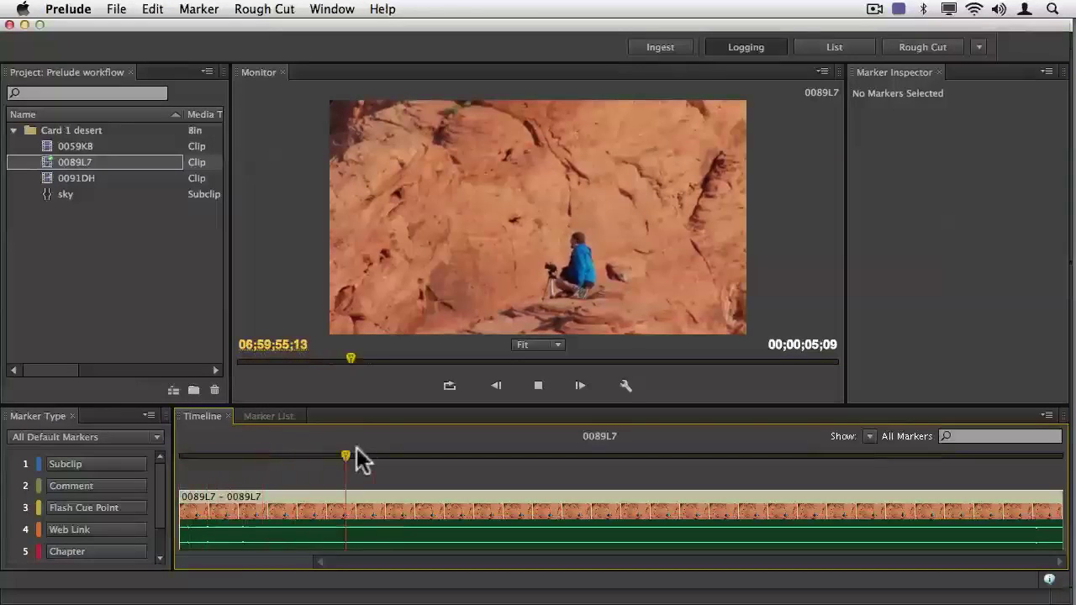
key(1)
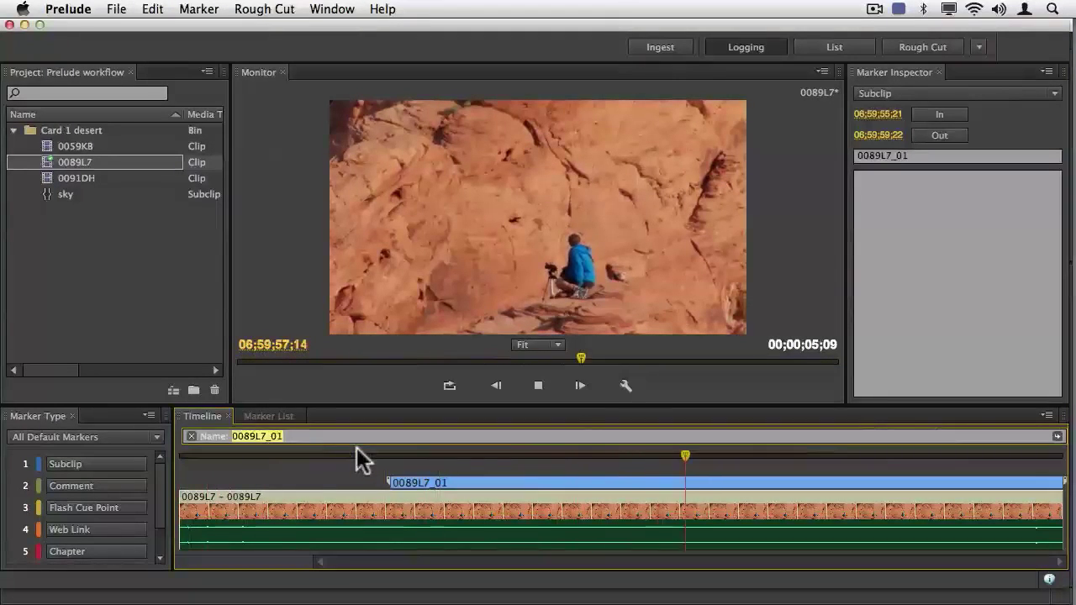
text(setup)
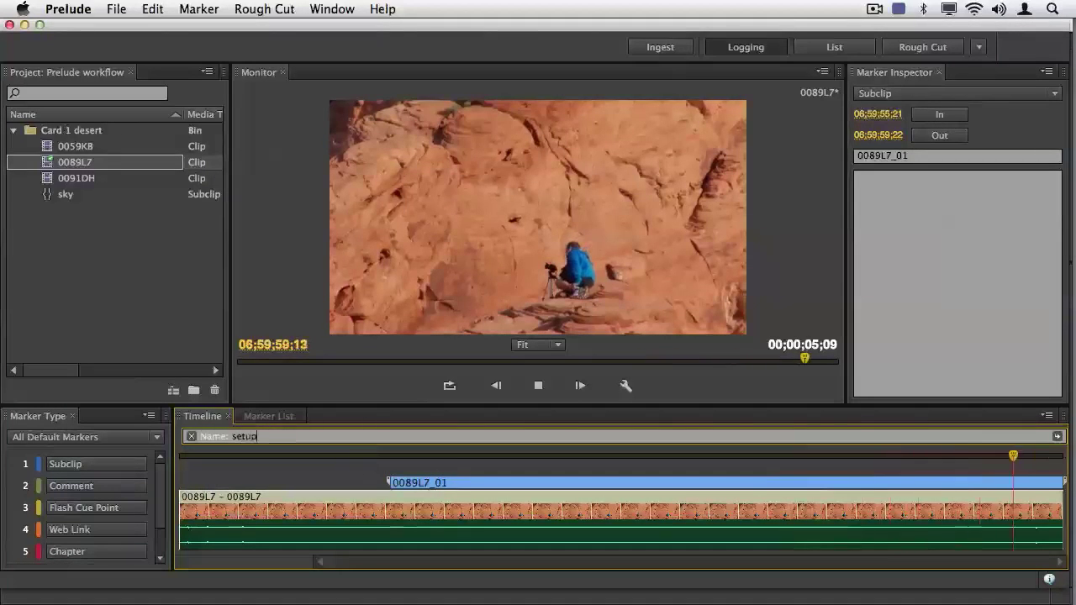
key(Return)
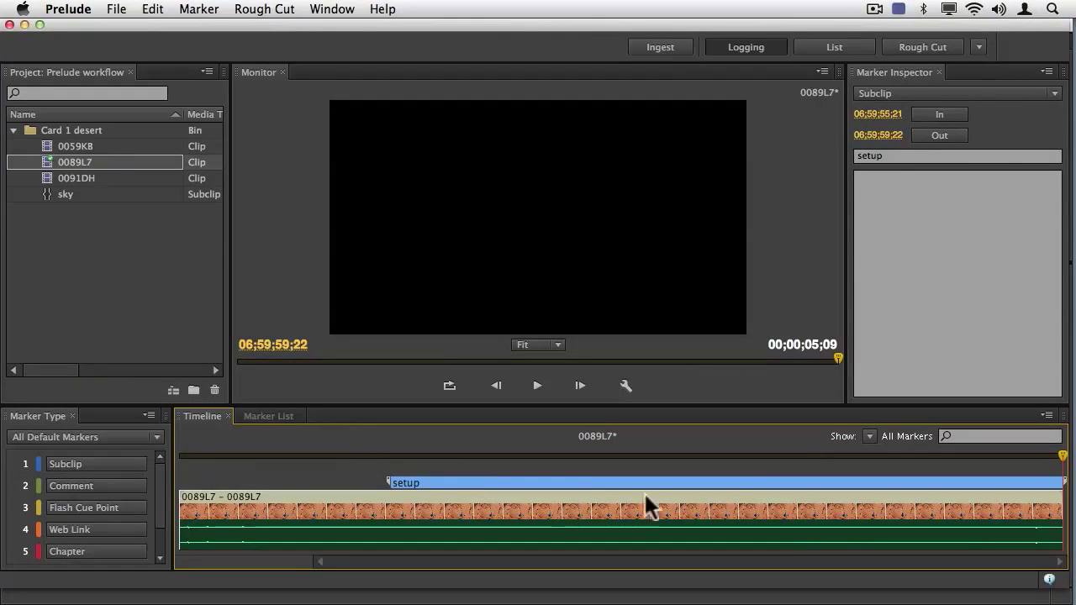
click(774, 456)
drag(773, 456, 707, 461)
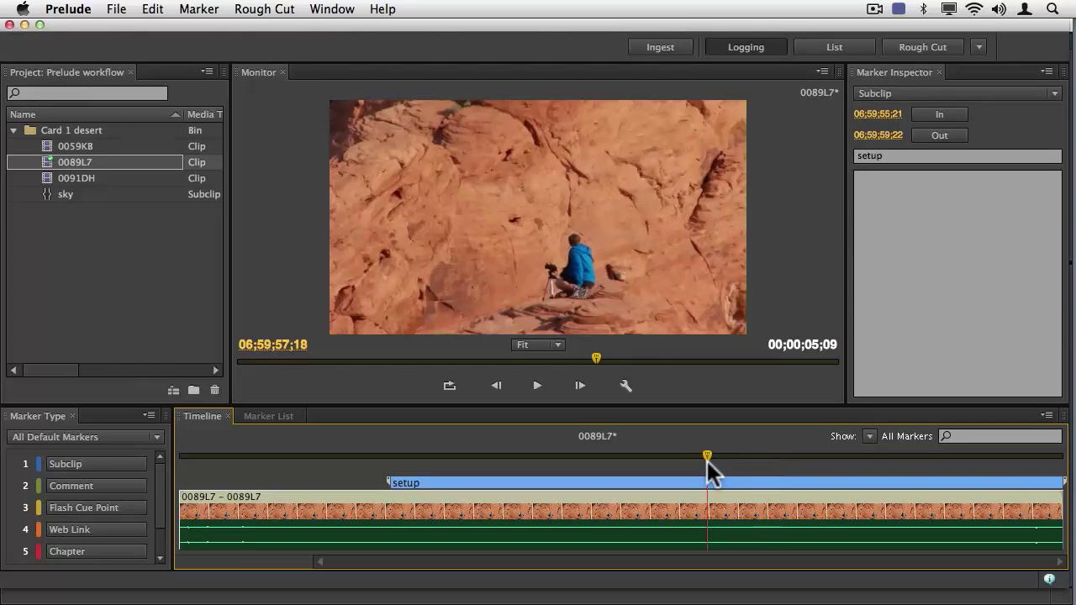
key(o)
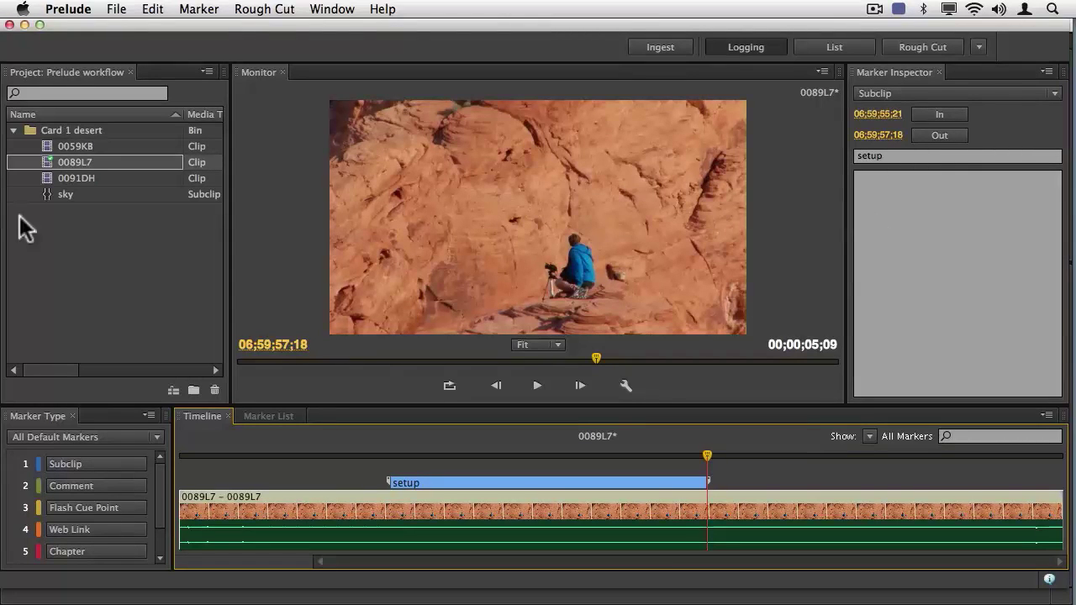
click(86, 248)
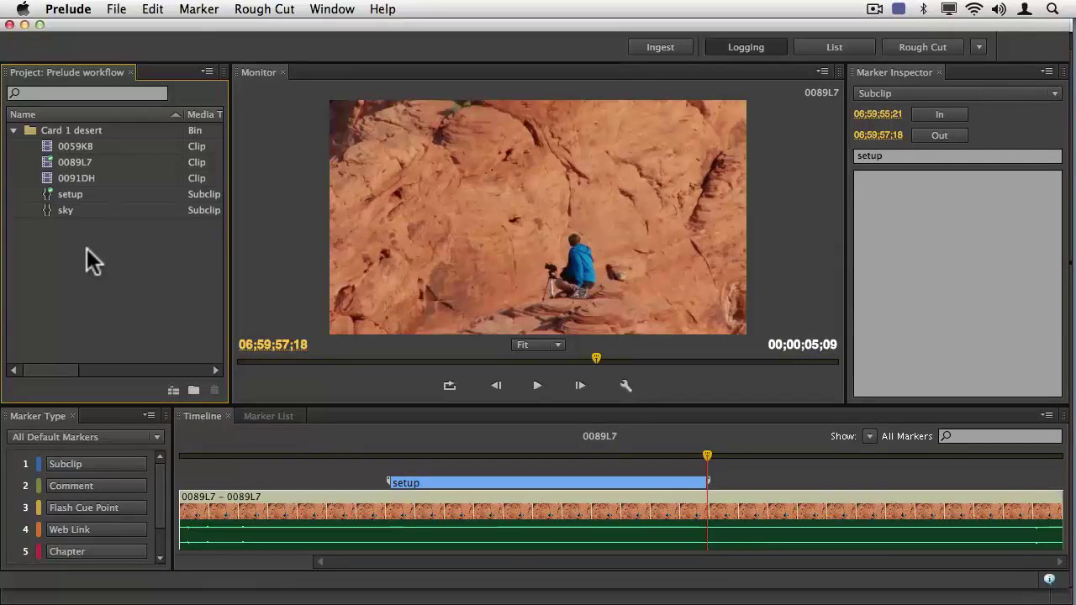
Add a subclip marker on clip 0059KB spanning 06;51;53;13 to 06;51;57;04.
double_click(44, 143)
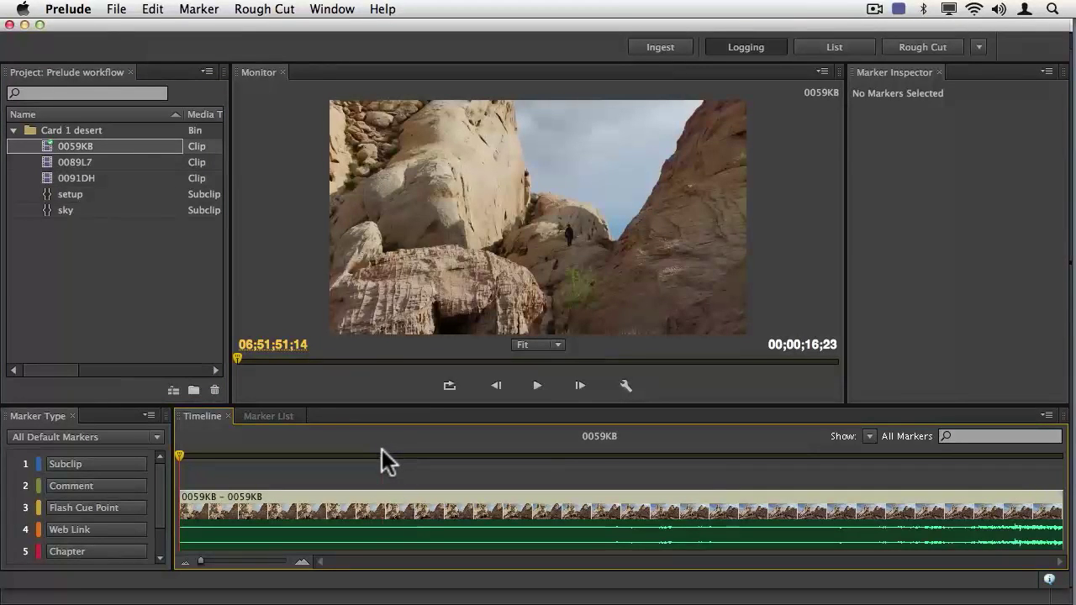
click(382, 449)
click(299, 457)
drag(299, 458, 282, 458)
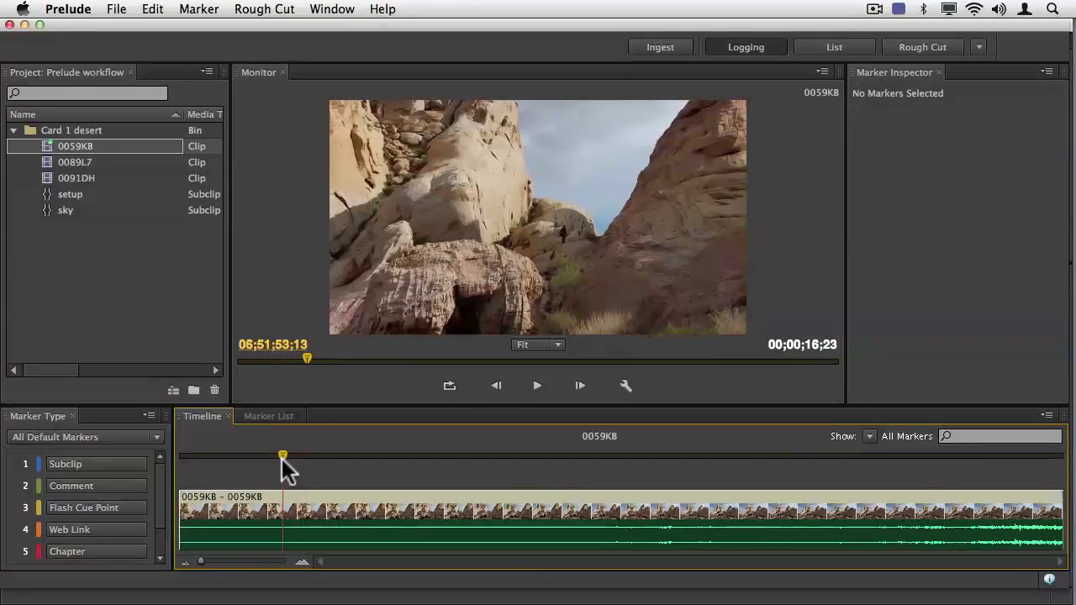
key(1)
drag(406, 450, 478, 451)
key(o)
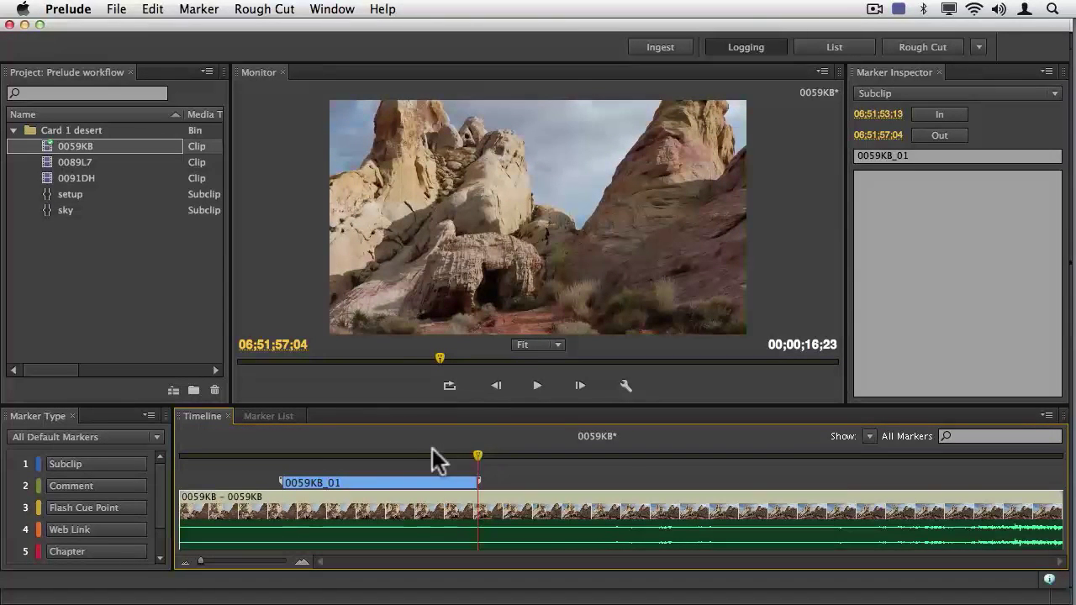
click(432, 451)
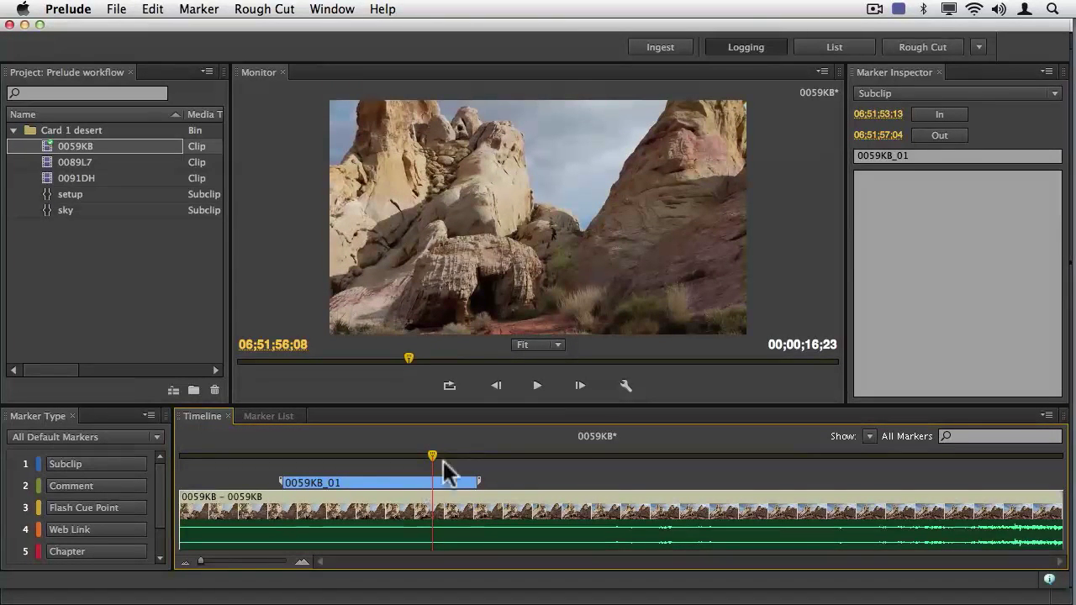
Rename the new subclip marker to 'Cave' in the Marker Inspector.
click(953, 154)
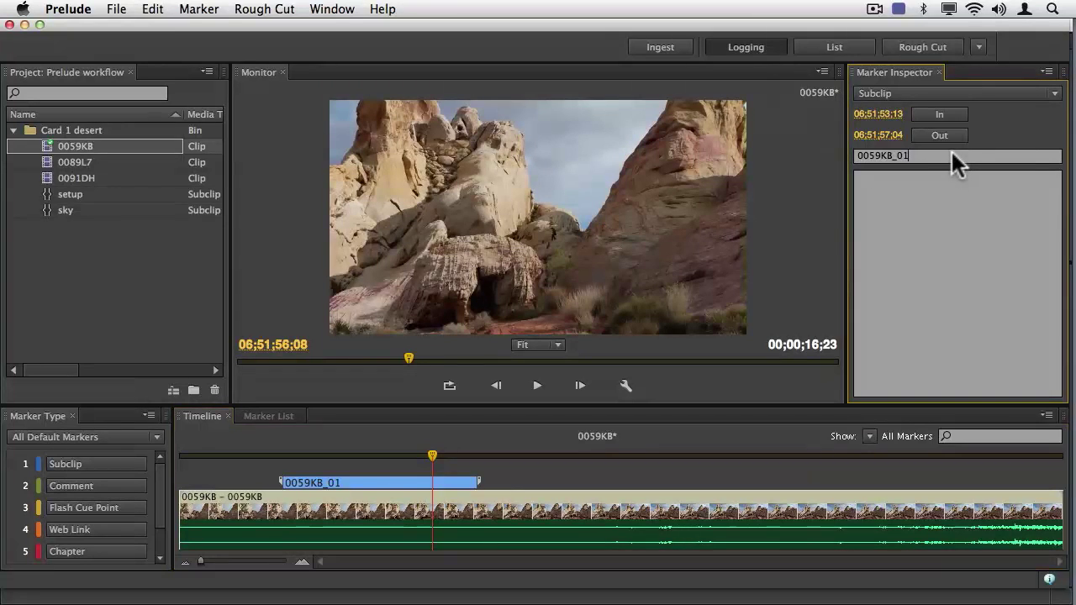
double_click(952, 155)
text(Cave)
click(817, 471)
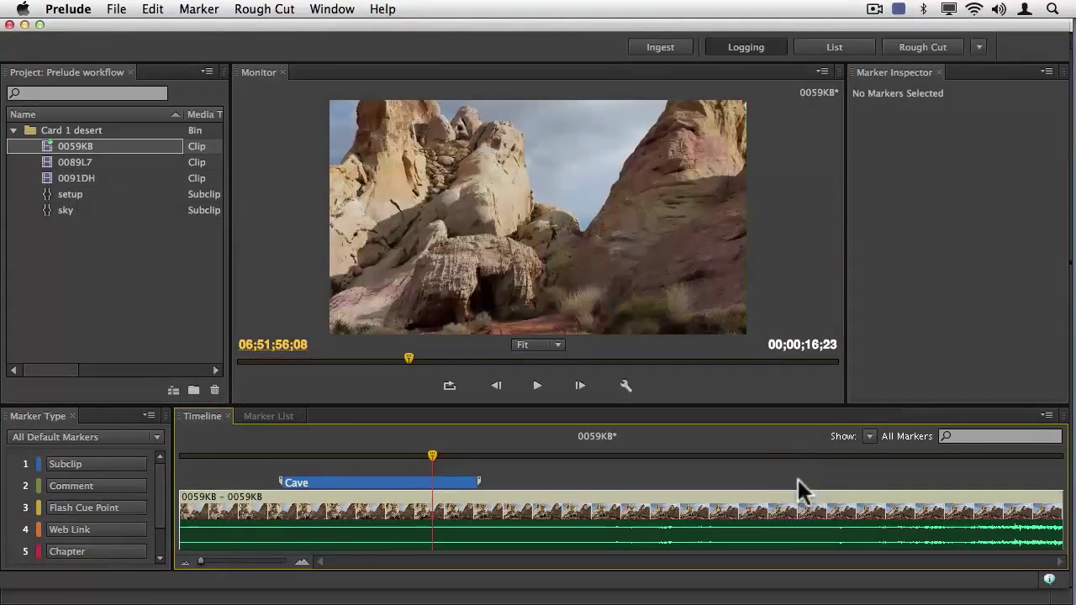
drag(714, 456, 621, 454)
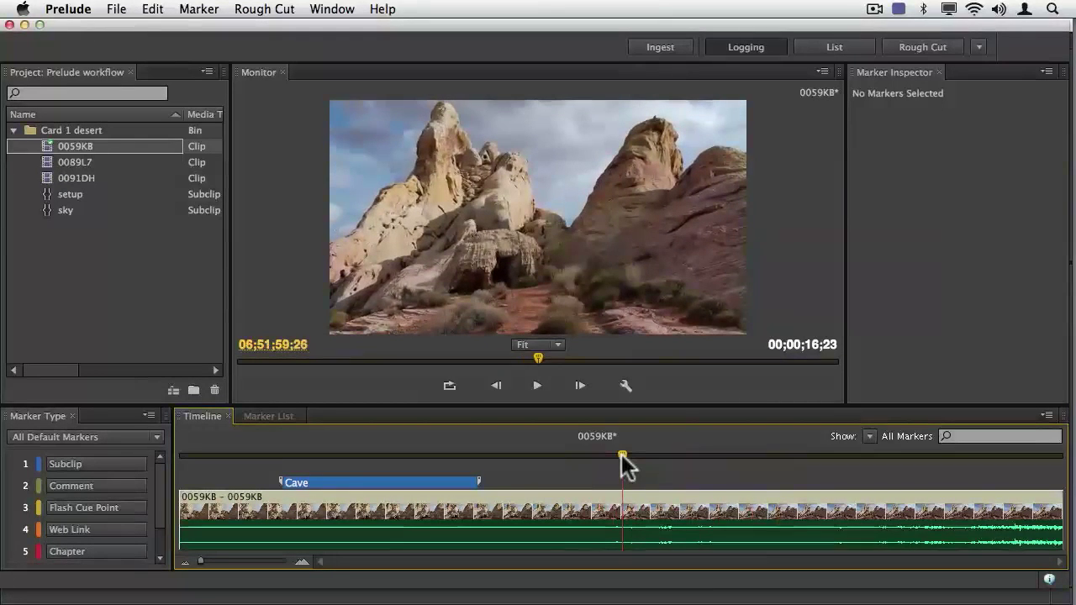
Add a 'push in on rocks' subclip running from 06;51;59;26 to 06;52;04;18.
click(74, 465)
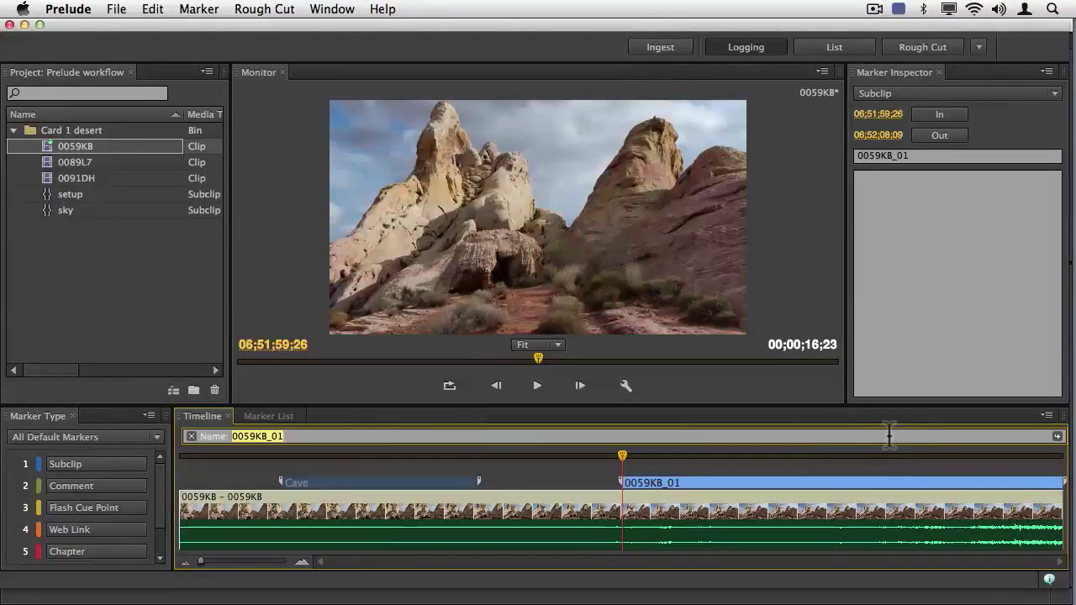
text(pu)
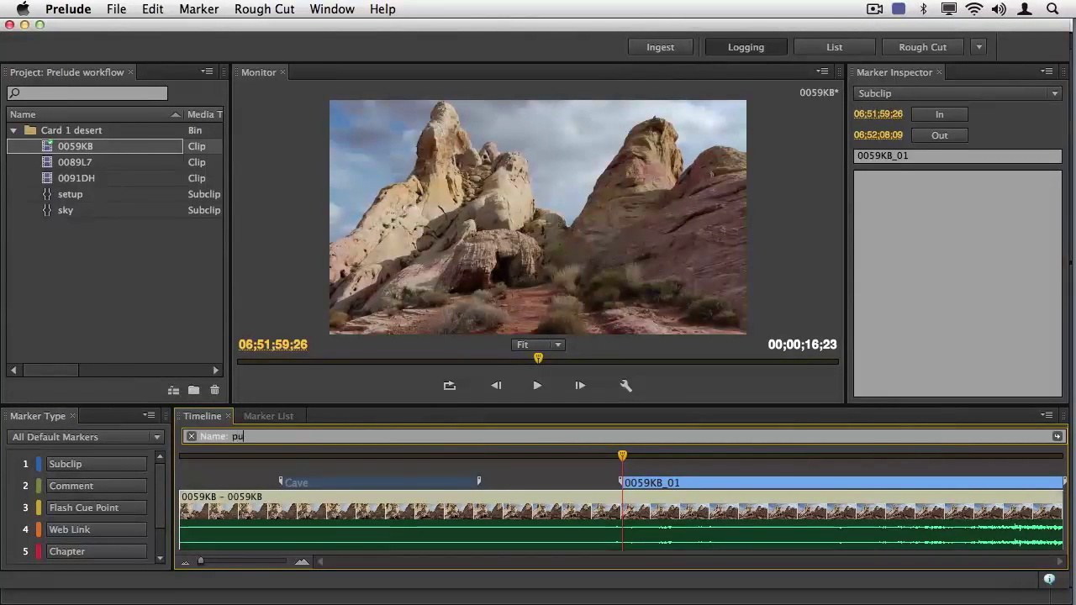
text(sh in on rocks)
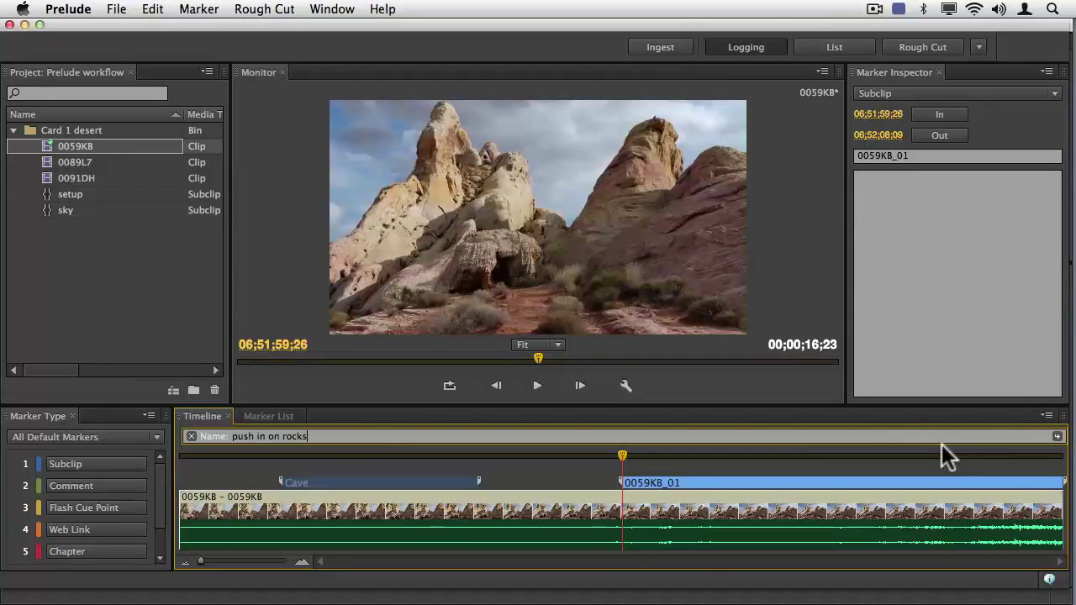
key(Return)
click(867, 456)
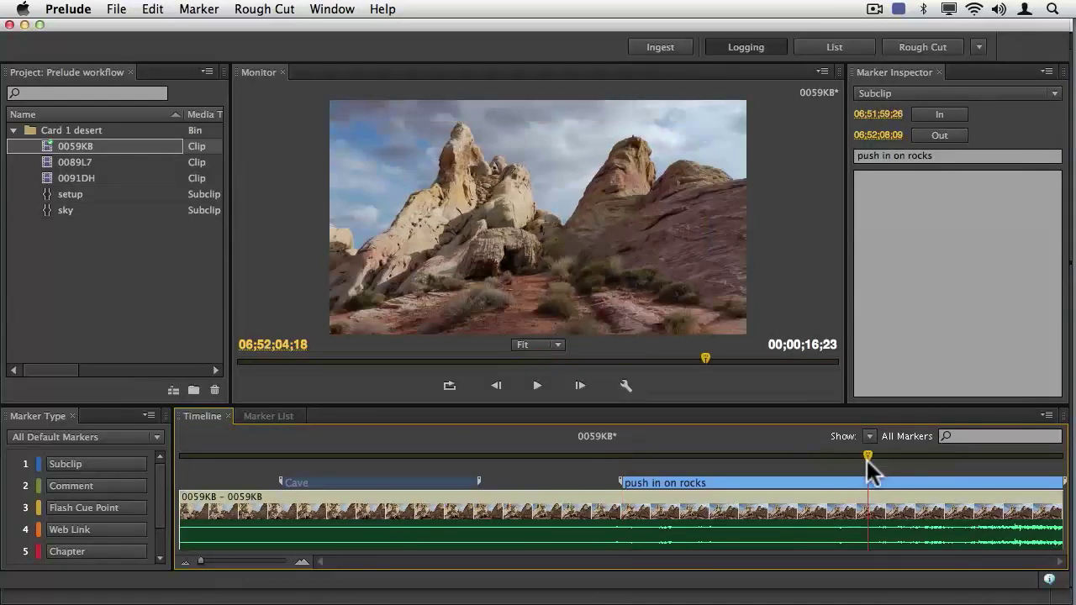
key(o)
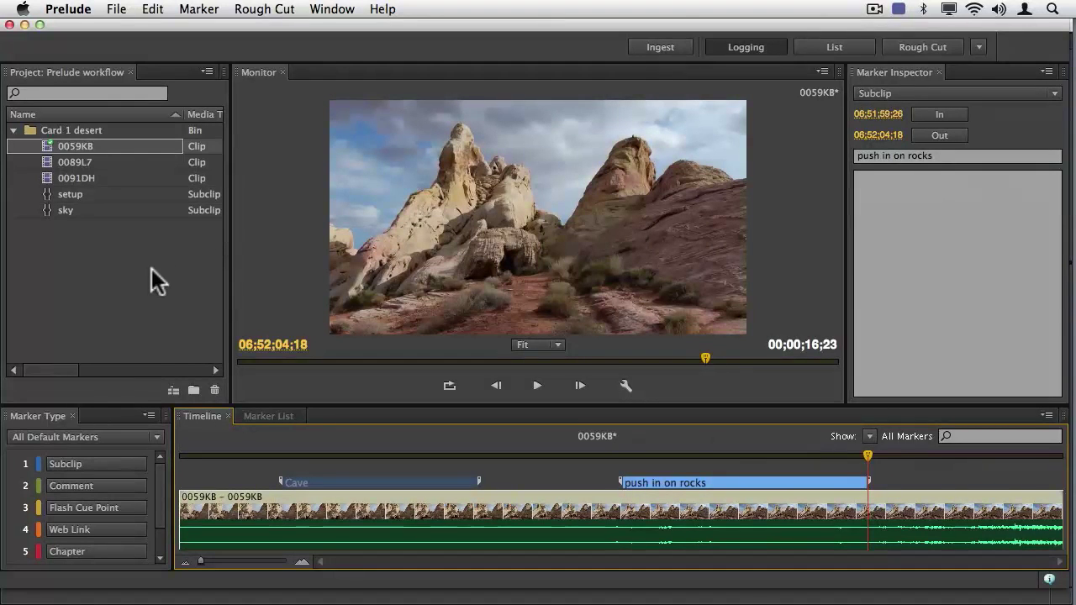
Save the project and send the Card 1 desert bin to Premiere Pro.
key(super+s)
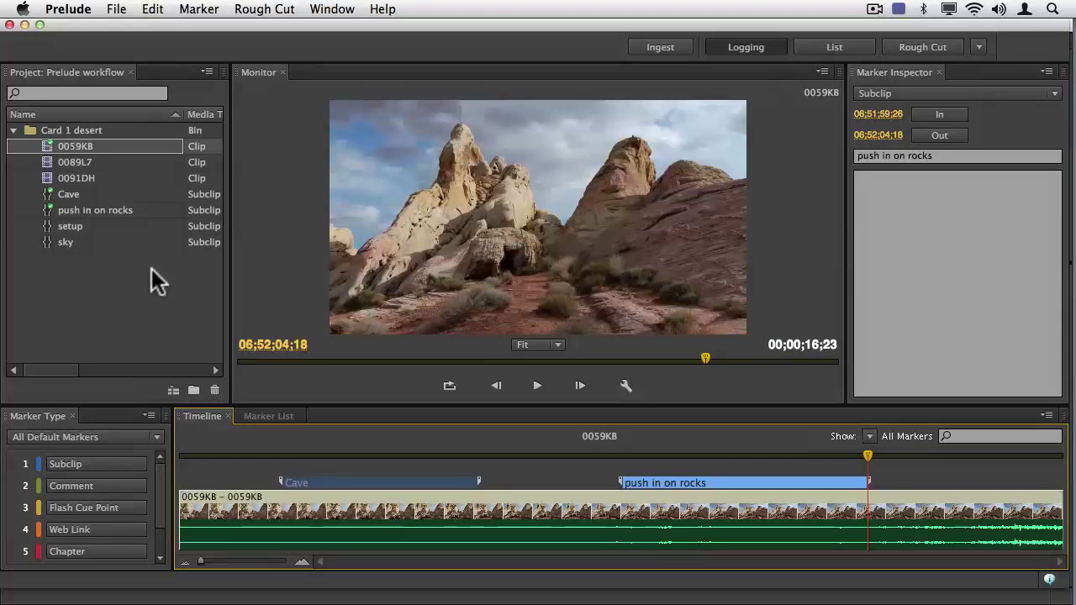
click(32, 131)
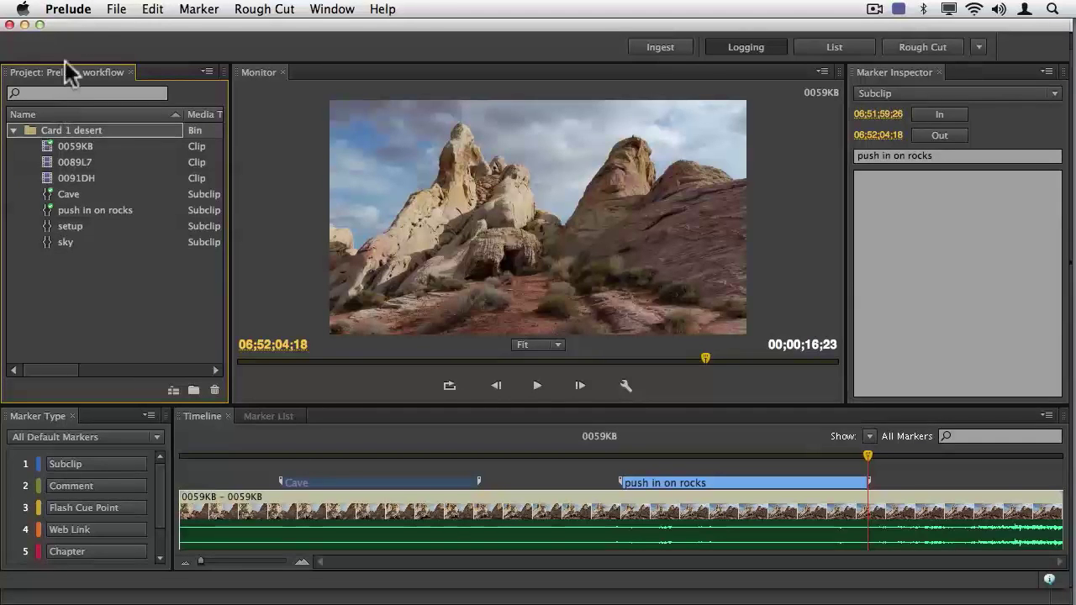
click(117, 9)
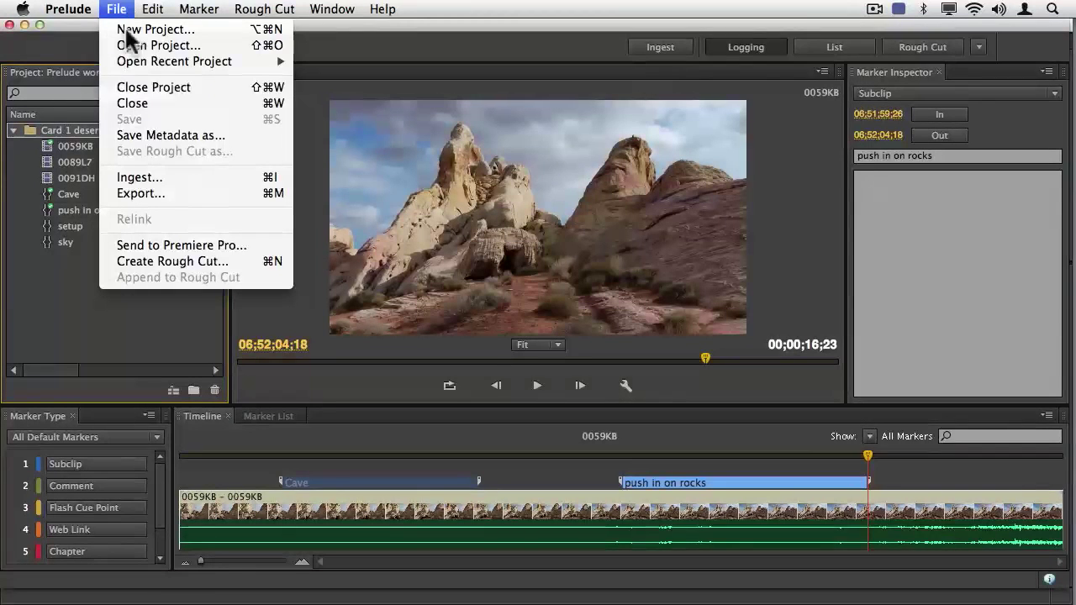
click(147, 245)
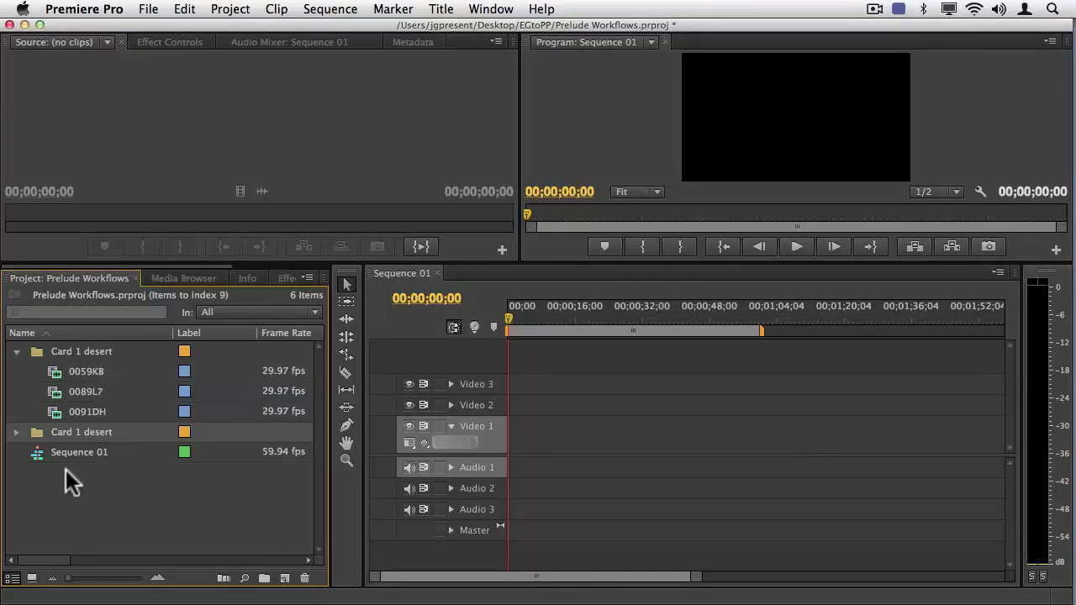
Expand the imported Card 1 desert bin and load Cave, setup and sky into the Source monitor.
click(16, 432)
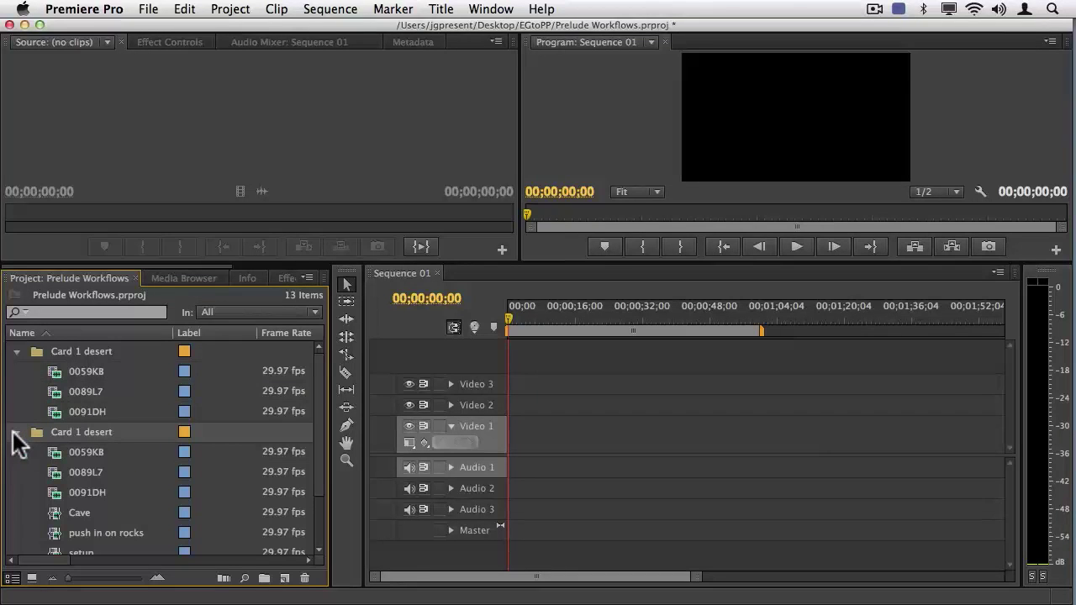
drag(319, 423, 317, 469)
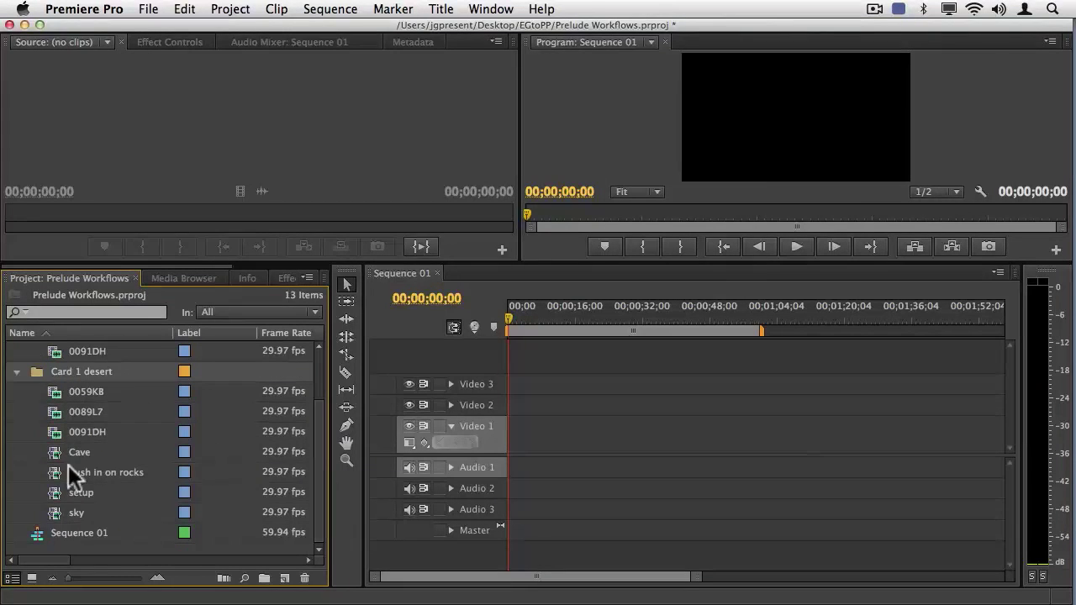
double_click(50, 448)
double_click(59, 490)
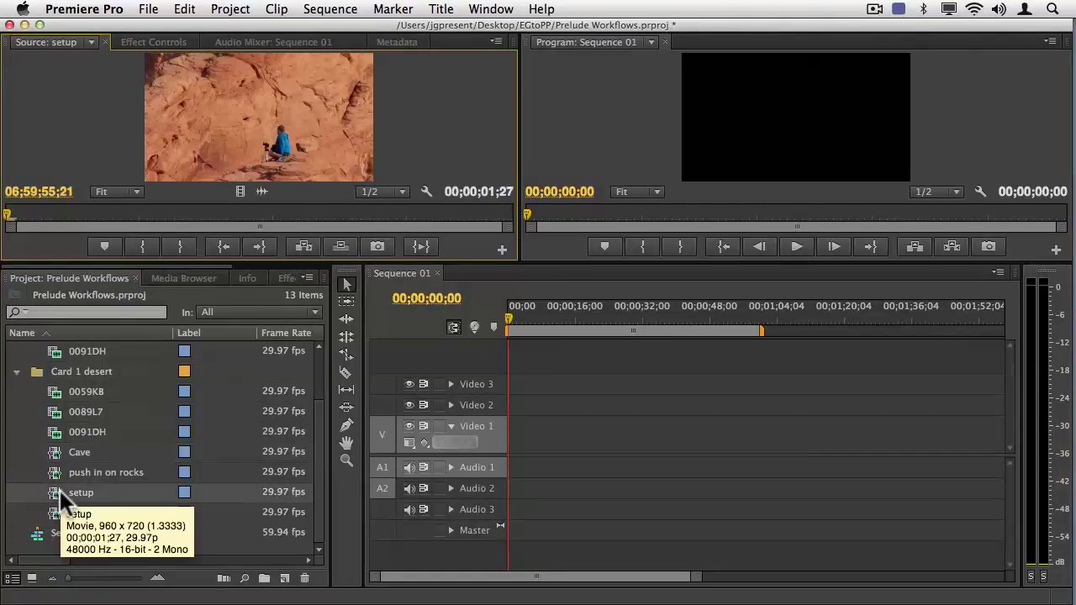
click(59, 509)
double_click(60, 510)
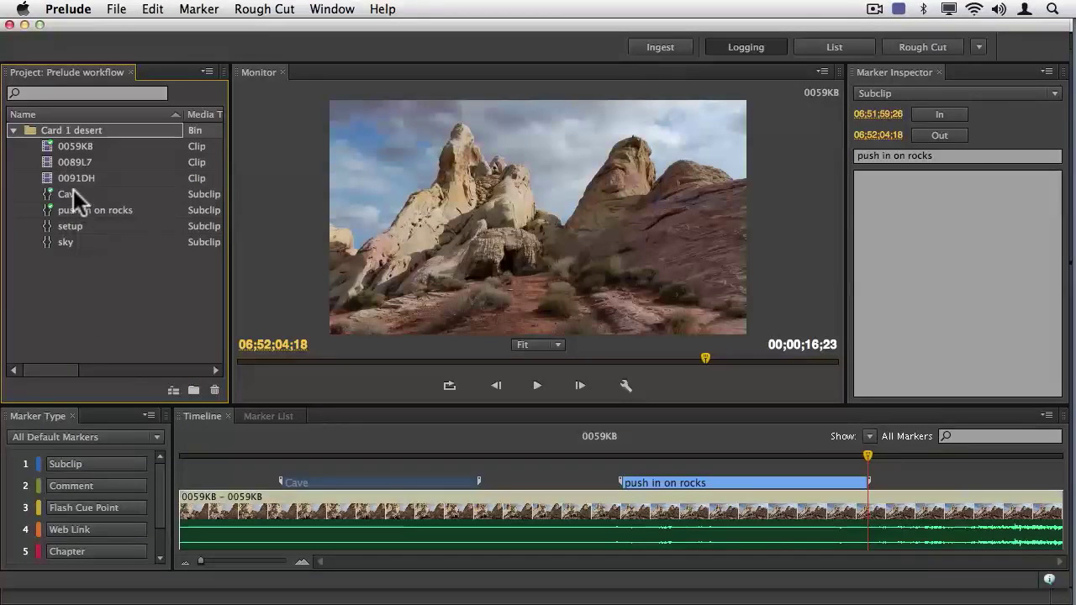
Create a new rough cut file named 'basic desert' on the Desktop.
click(124, 9)
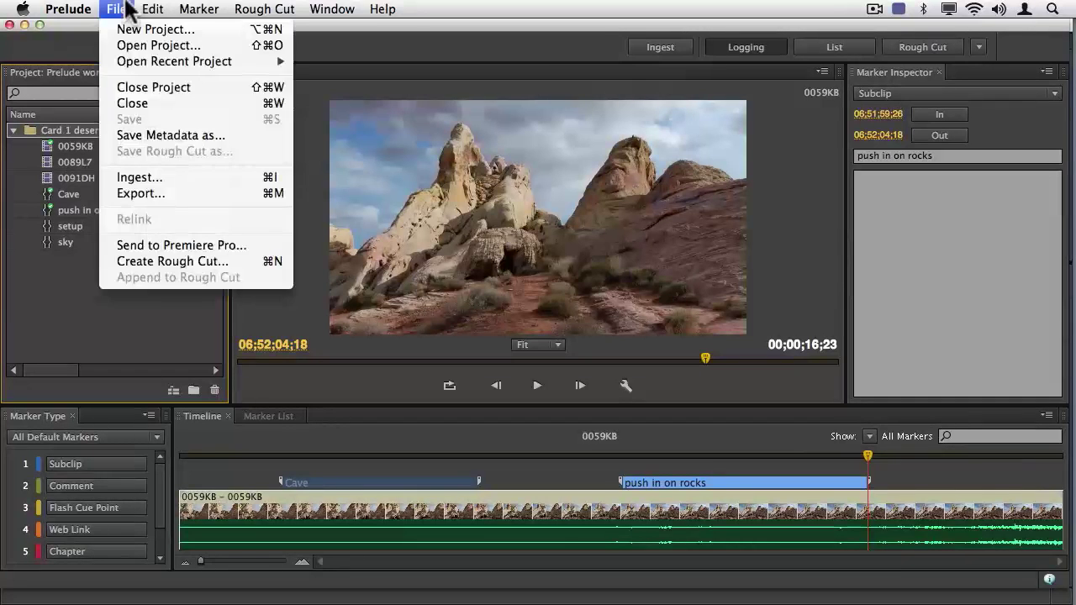
click(147, 262)
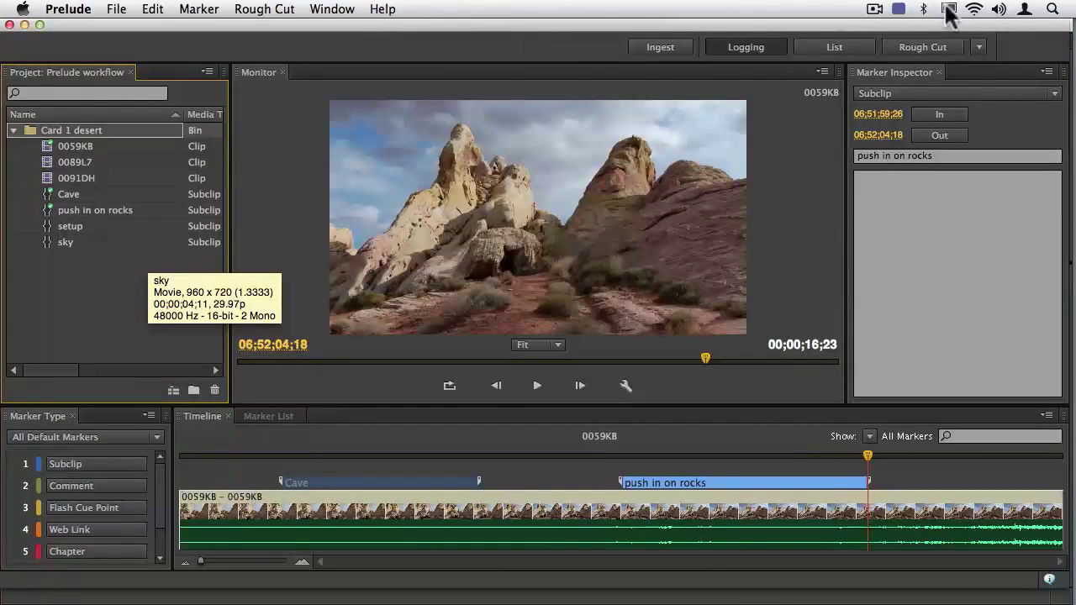
click(49, 328)
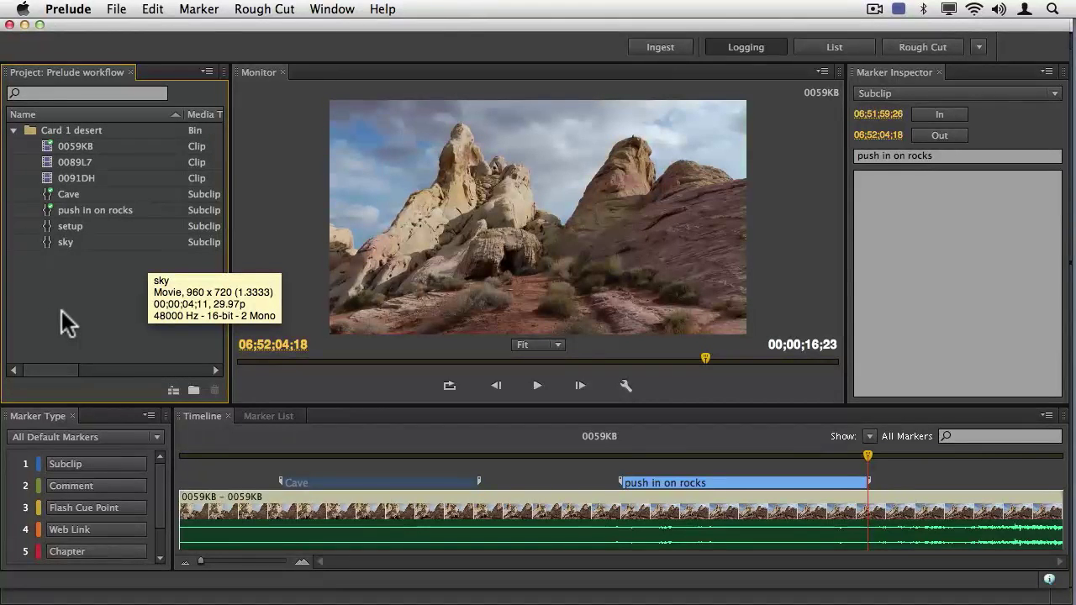
click(118, 9)
click(159, 254)
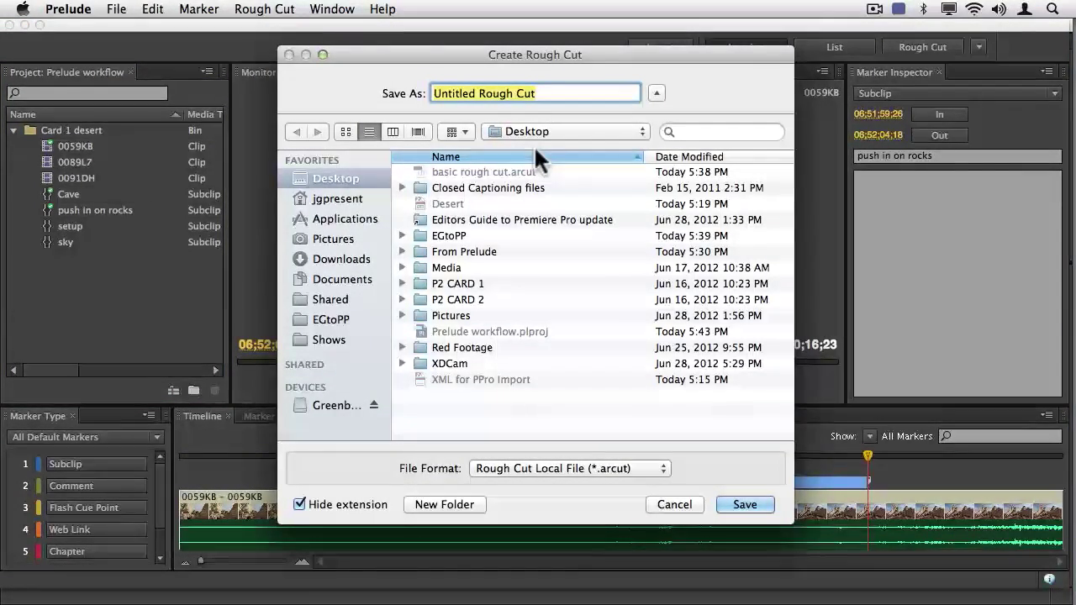
text(basic desert)
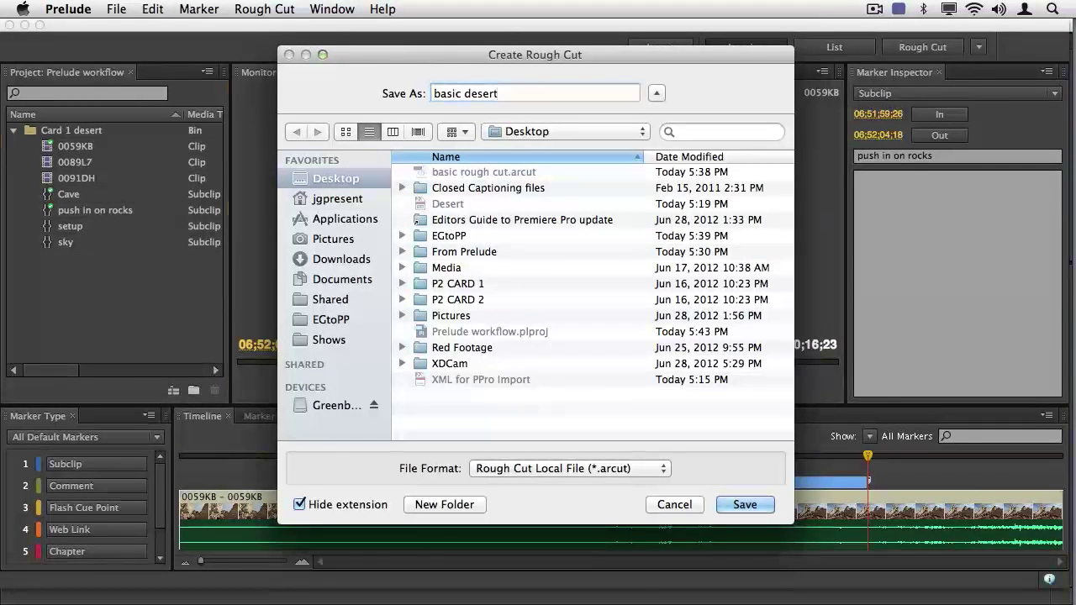
key(Return)
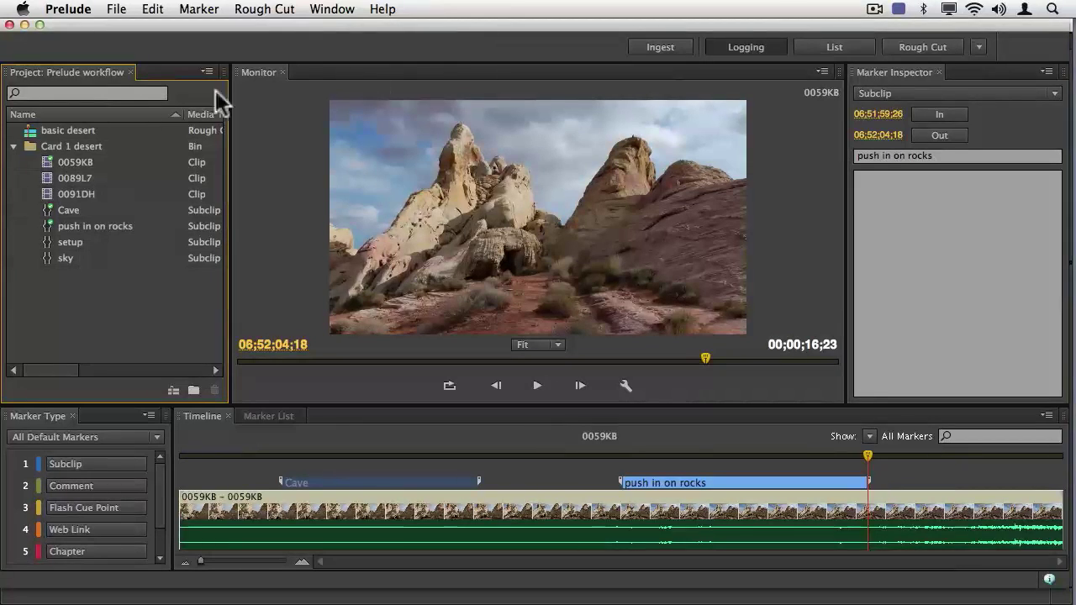
Open 'basic desert' in the Rough Cut workspace and place 0089L7, Cave, setup and sky in its timeline.
double_click(30, 132)
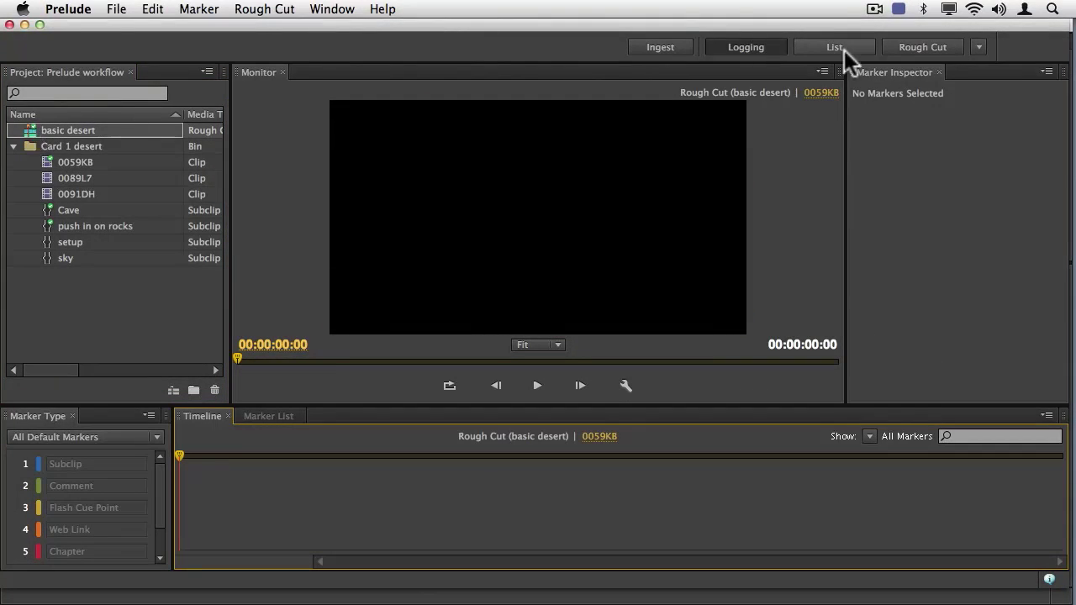
click(920, 45)
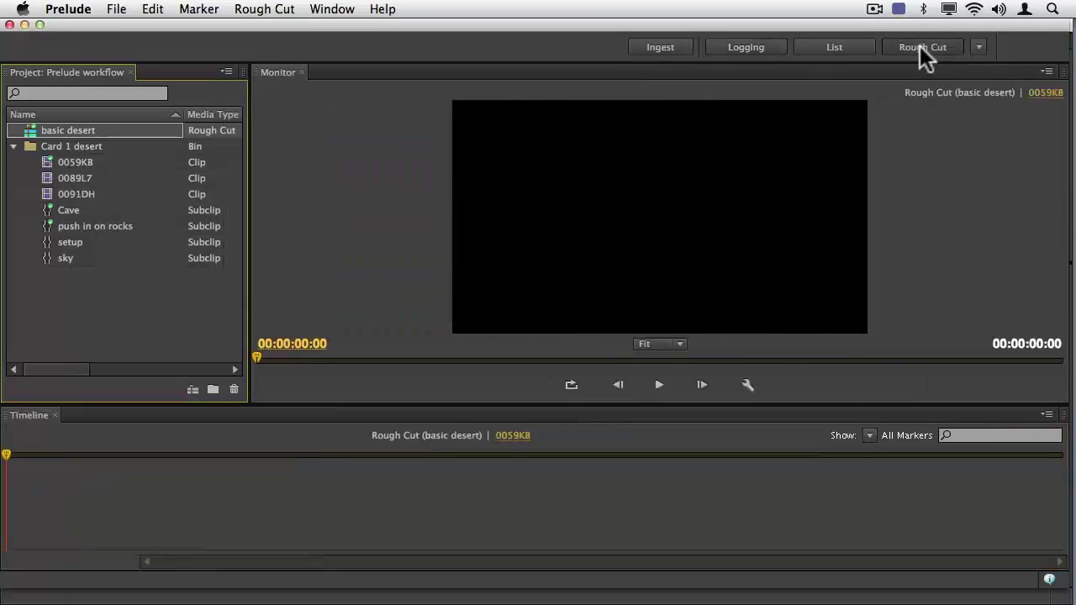
click(48, 179)
drag(48, 178, 117, 508)
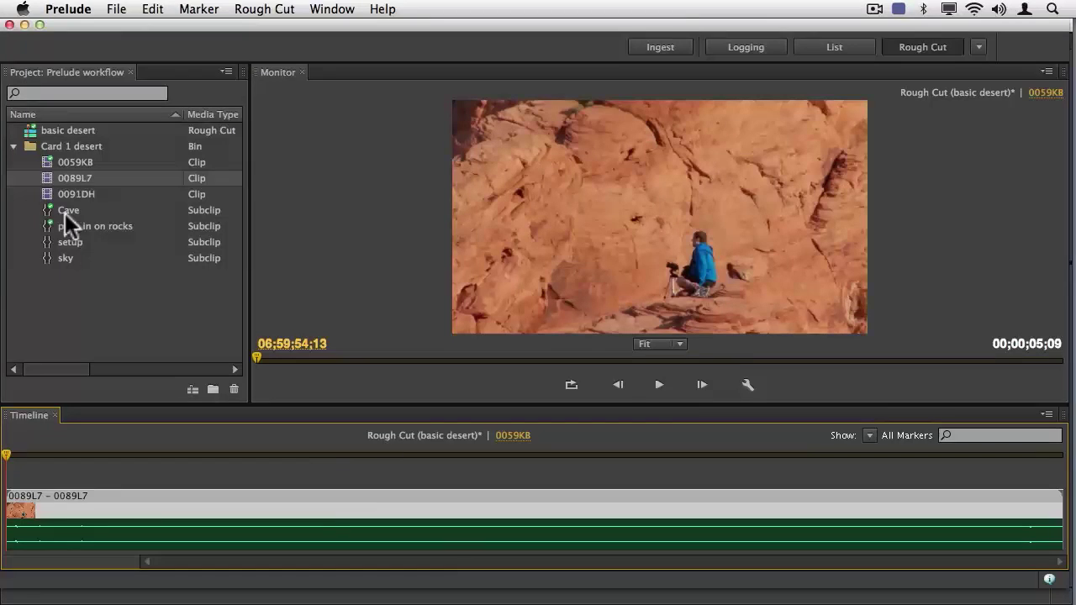
click(32, 206)
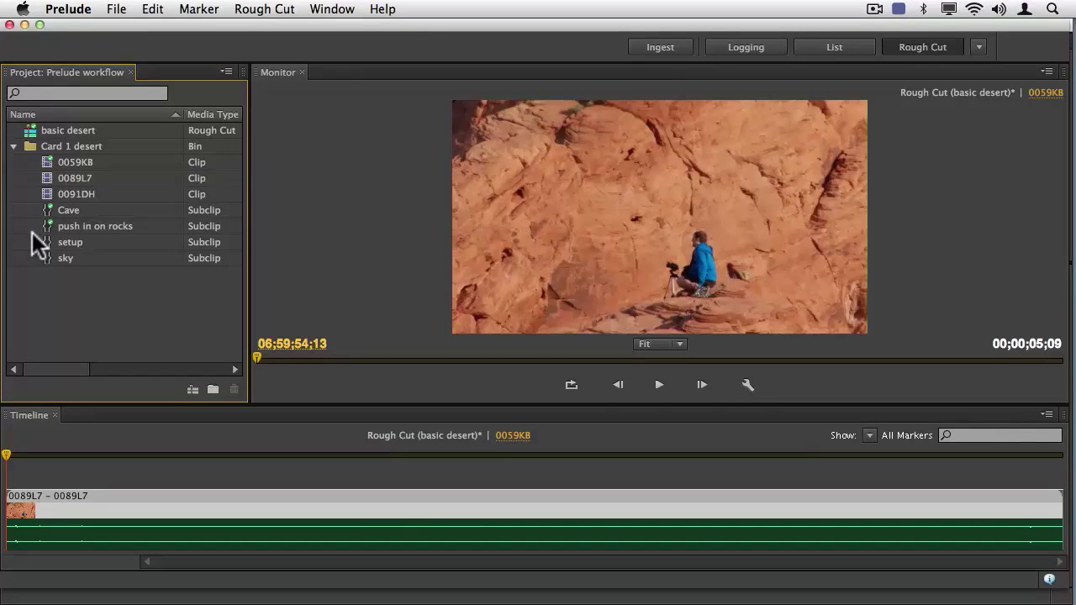
drag(32, 234, 710, 496)
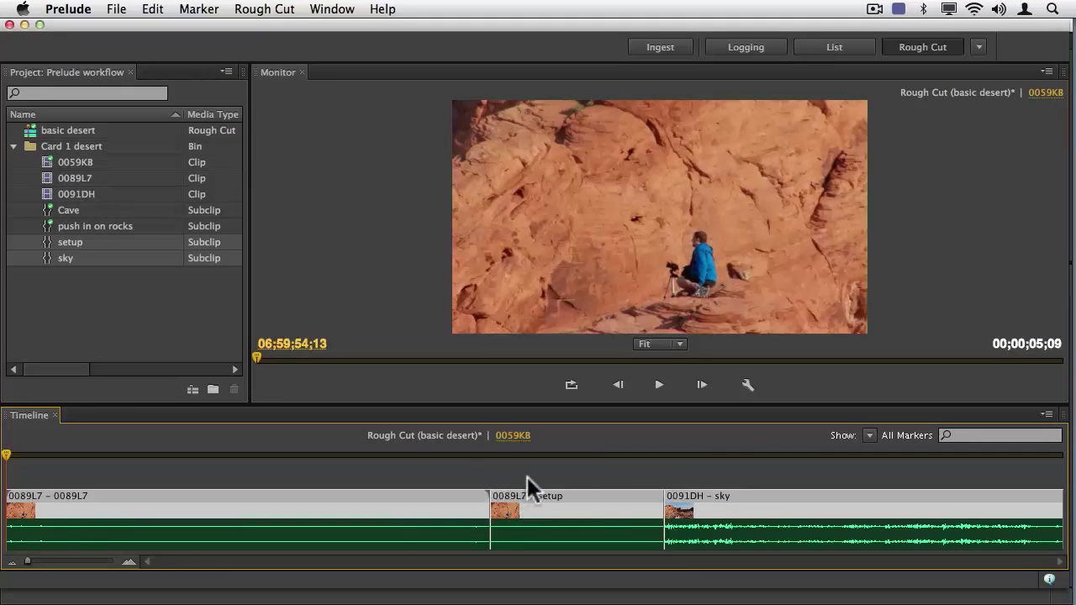
click(52, 209)
drag(515, 420, 492, 498)
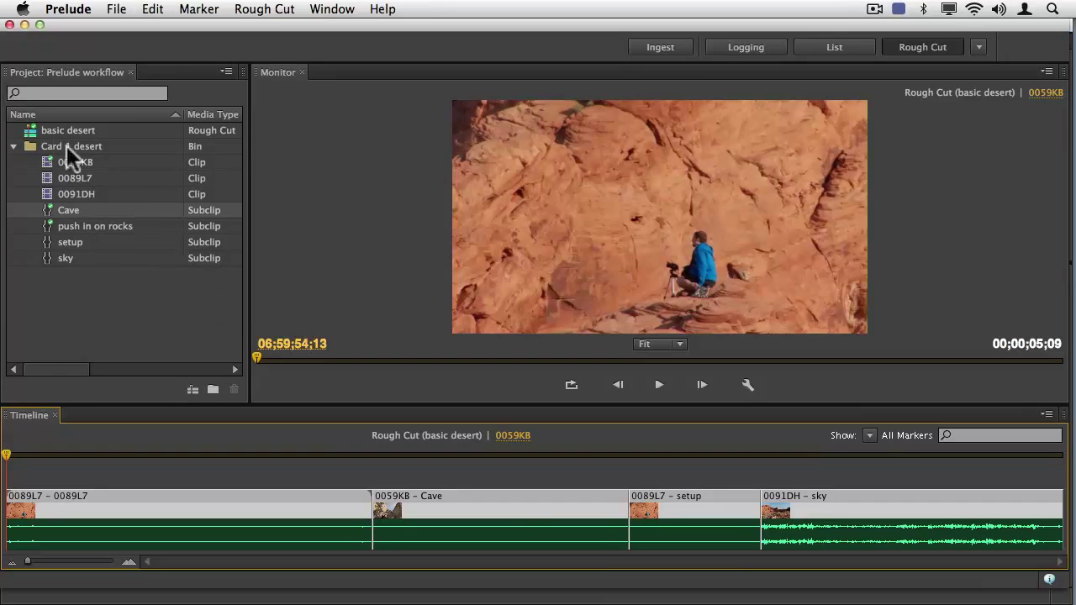
Send the basic desert rough cut to Premiere Pro.
click(32, 127)
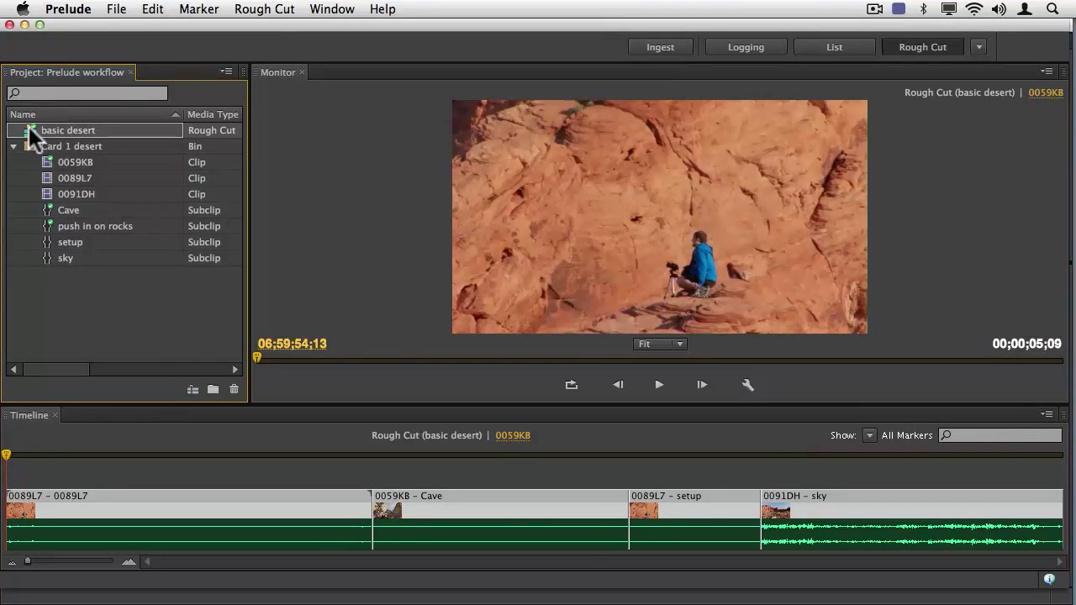
click(116, 8)
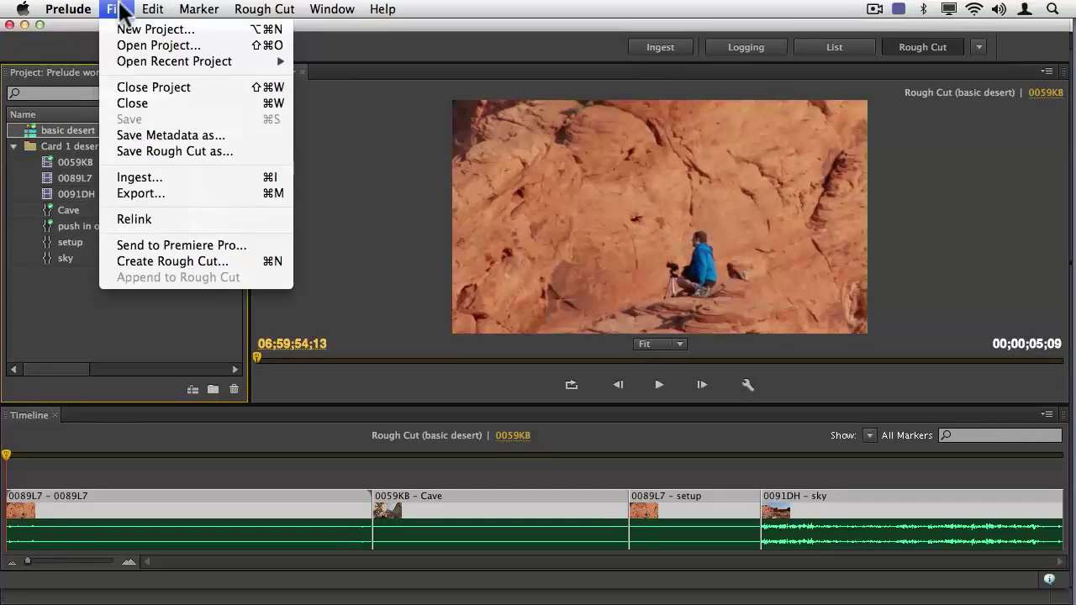
click(159, 241)
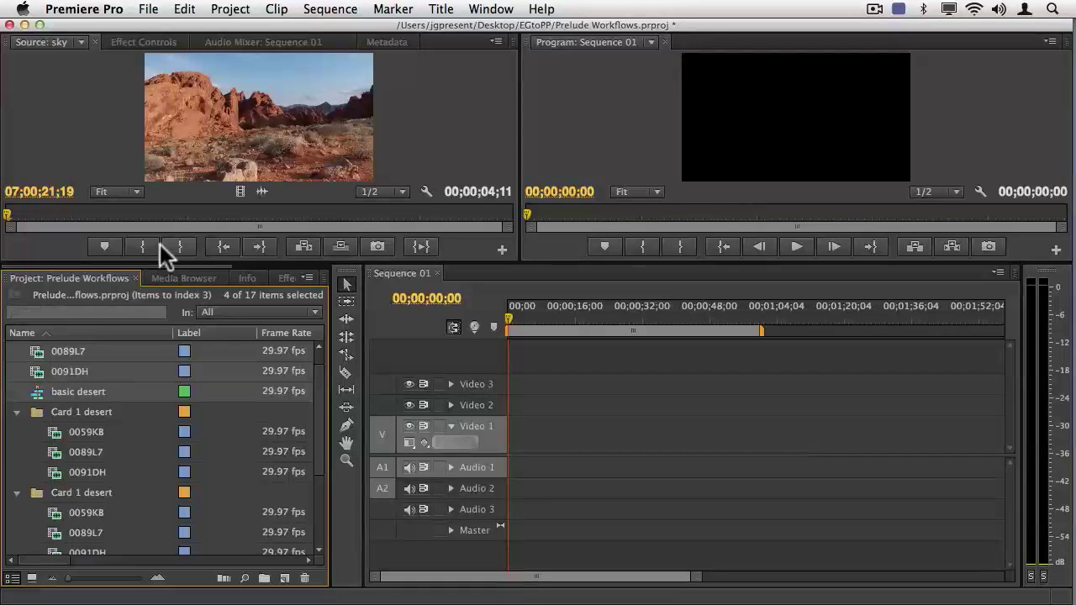
Open the basic desert sequence fitted to the timeline, checking Cave at 00;00;07;13 and sky at 00;00;12;10.
click(16, 412)
click(16, 432)
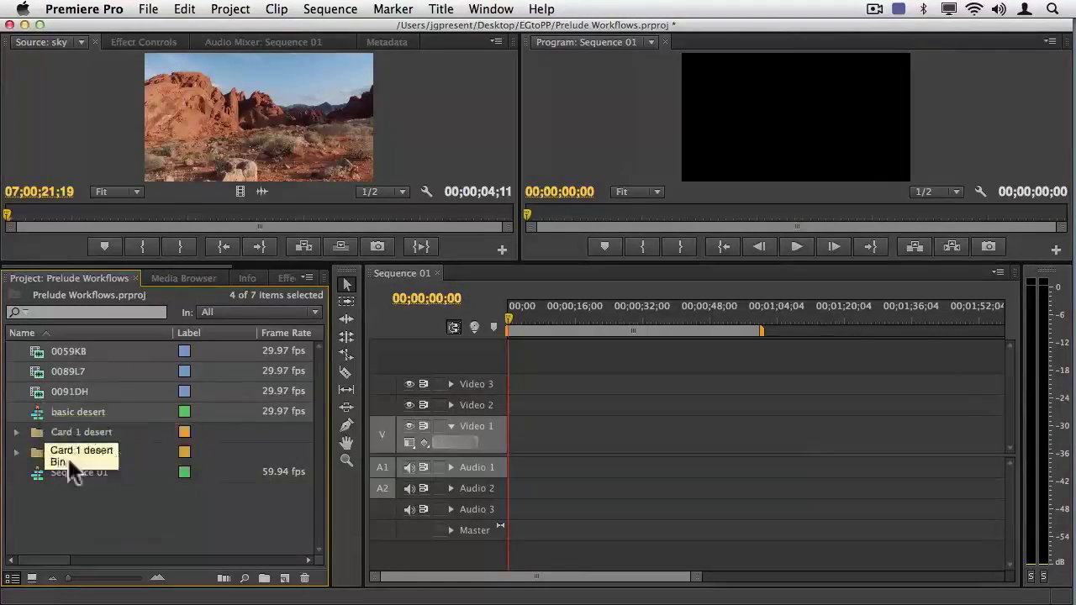
double_click(38, 412)
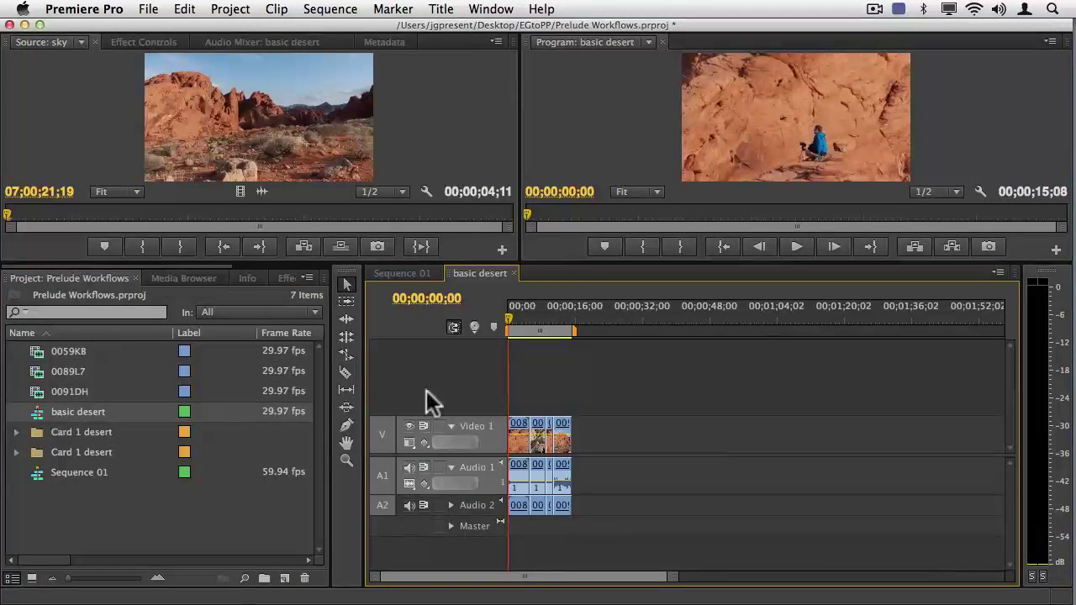
key(backslash)
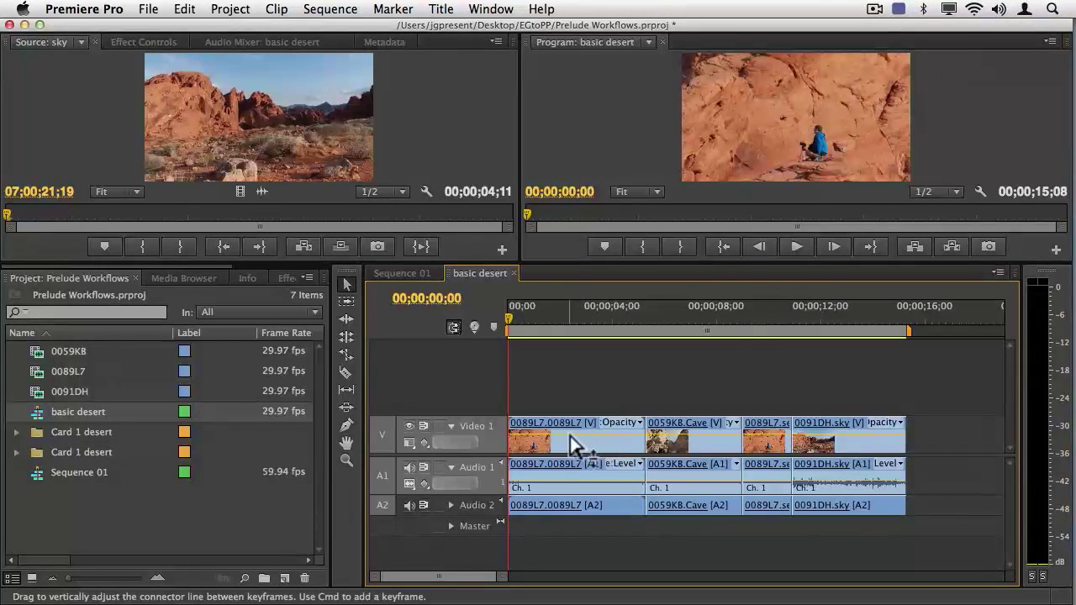
click(703, 313)
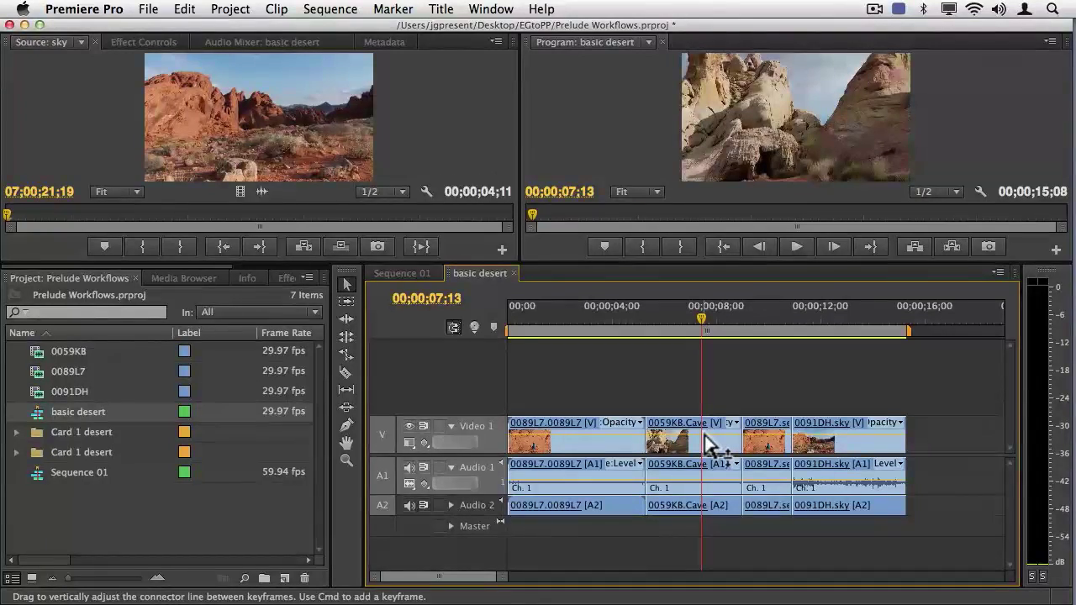
mouse_move(706, 443)
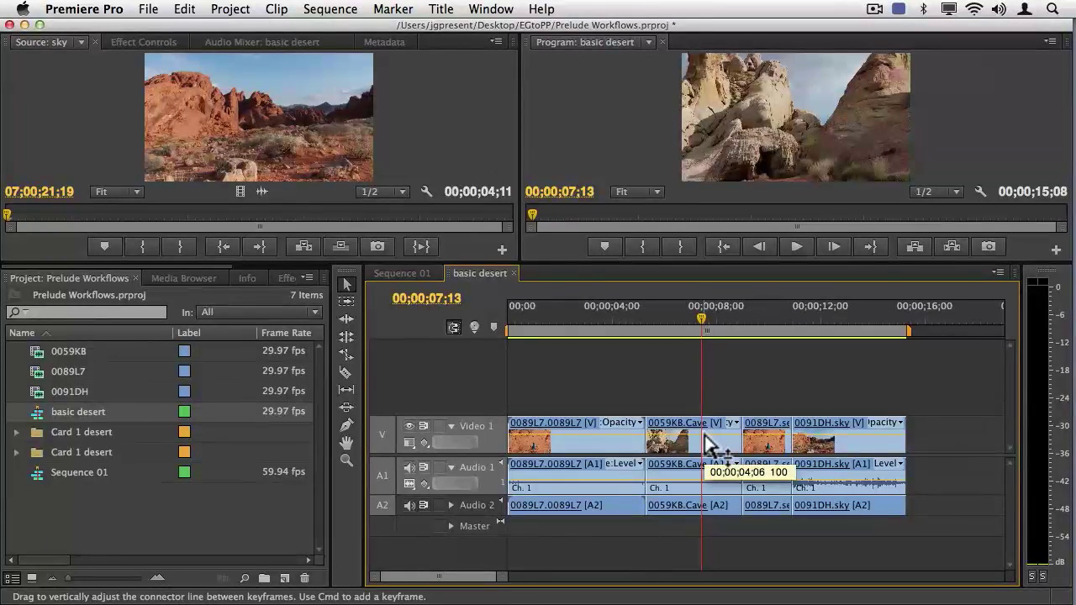
click(830, 315)
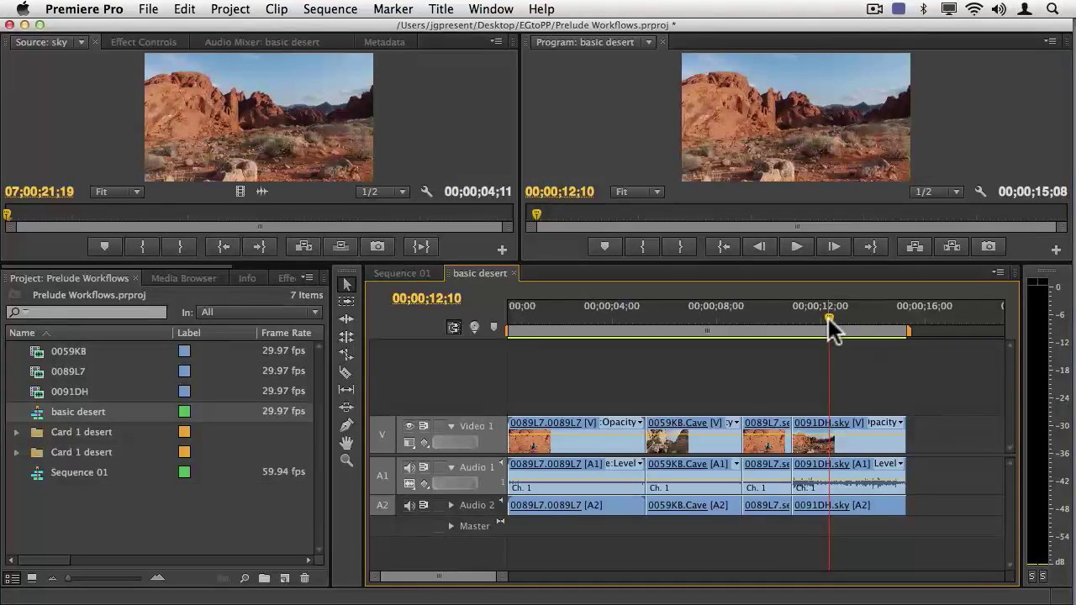
key(super+Tab)
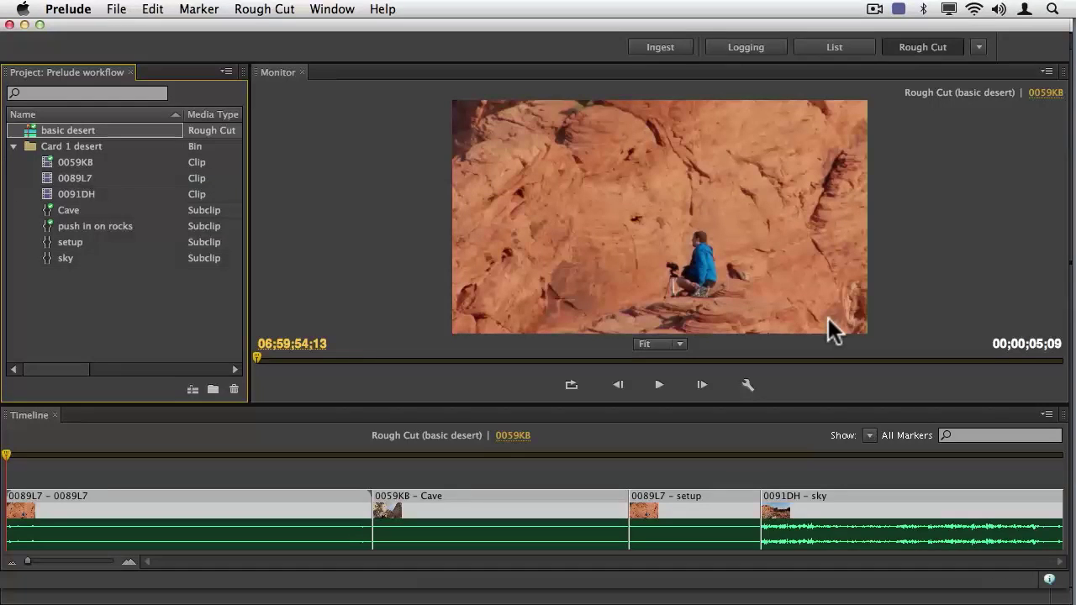